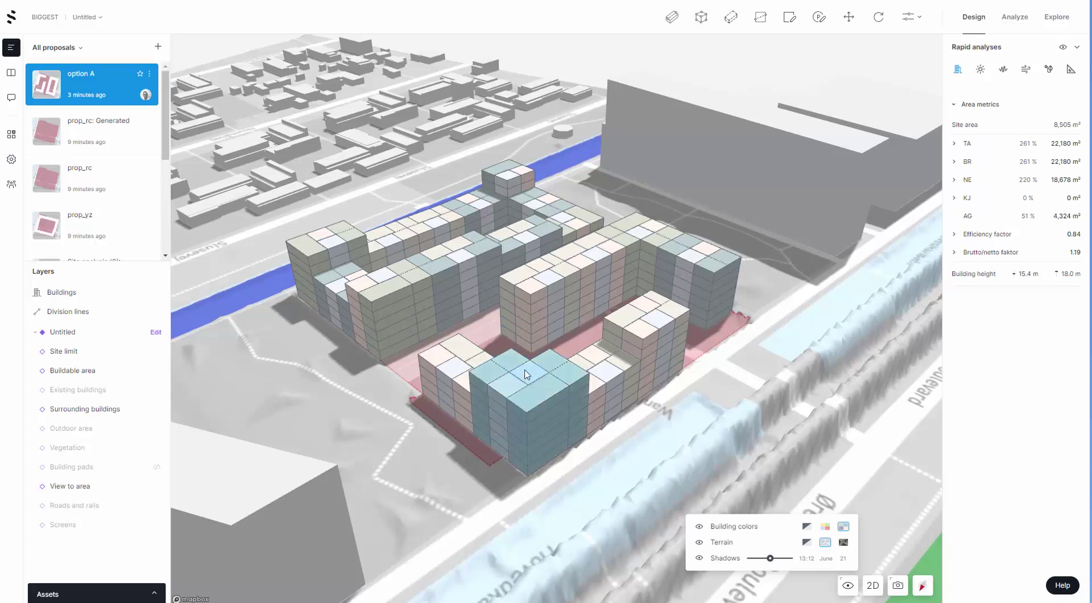
Run the View to area analysis on option A and examine which facades see the blue and green areas from opposite sides.
{"action": "right_click_drag", "start_coordinate": [502, 369], "coordinate": [501, 312]}
{"action": "scroll", "coordinate": [516, 253], "scroll_direction": "up", "scroll_amount": 3}
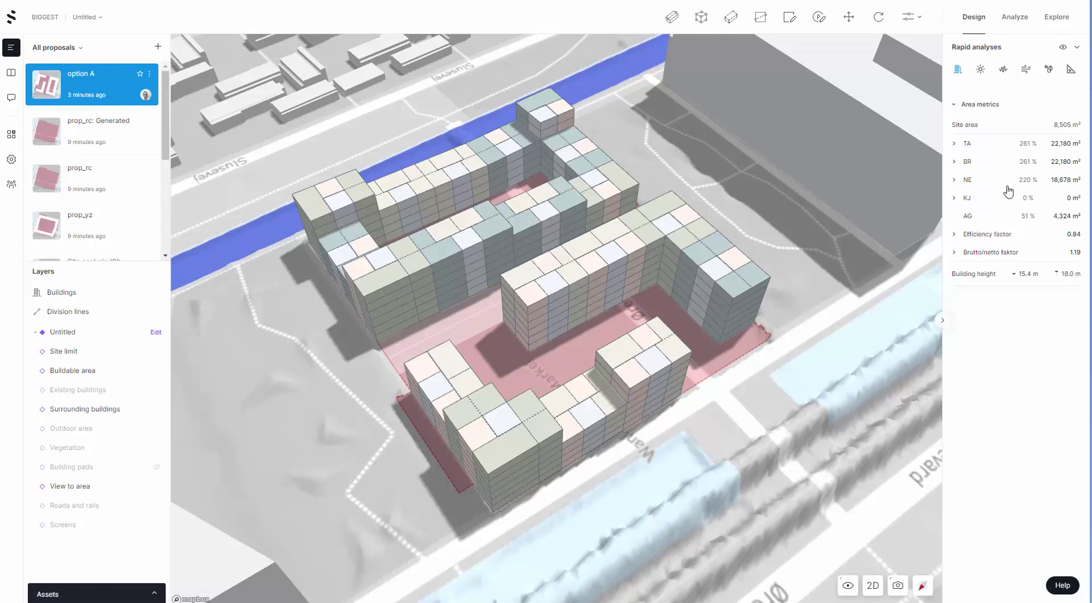
{"action": "left_click", "coordinate": [1020, 17]}
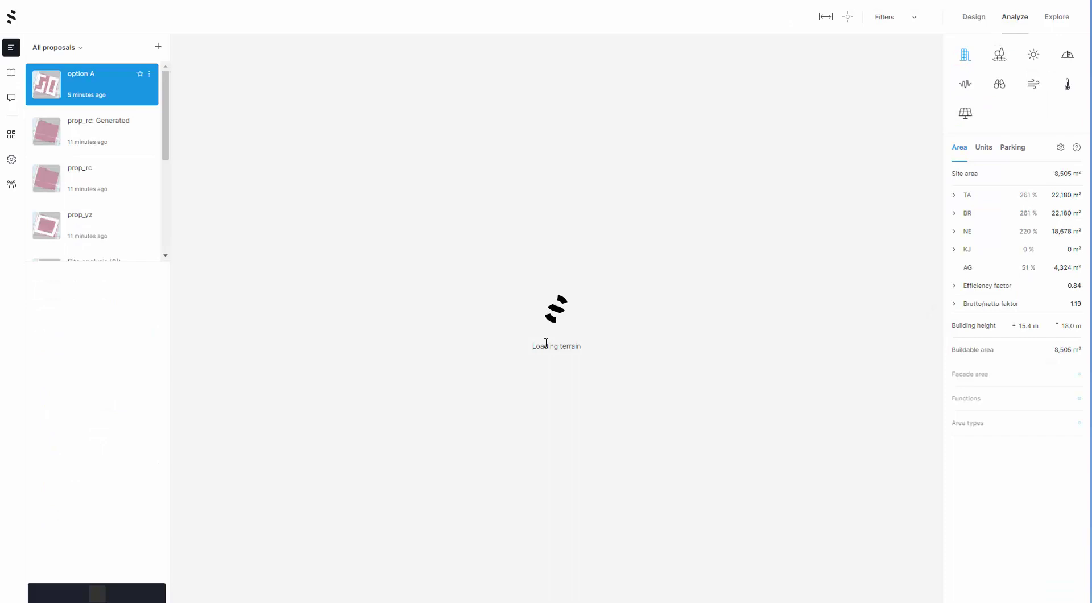
{"action": "left_click", "coordinate": [999, 84]}
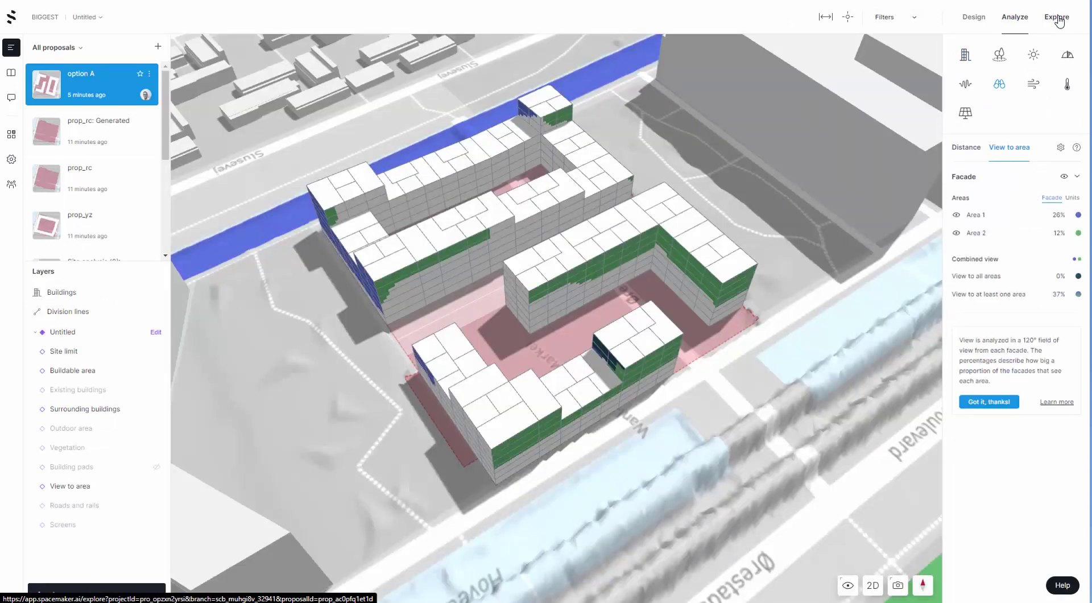
{"action": "right_click_drag", "start_coordinate": [697, 312], "coordinate": [852, 370]}
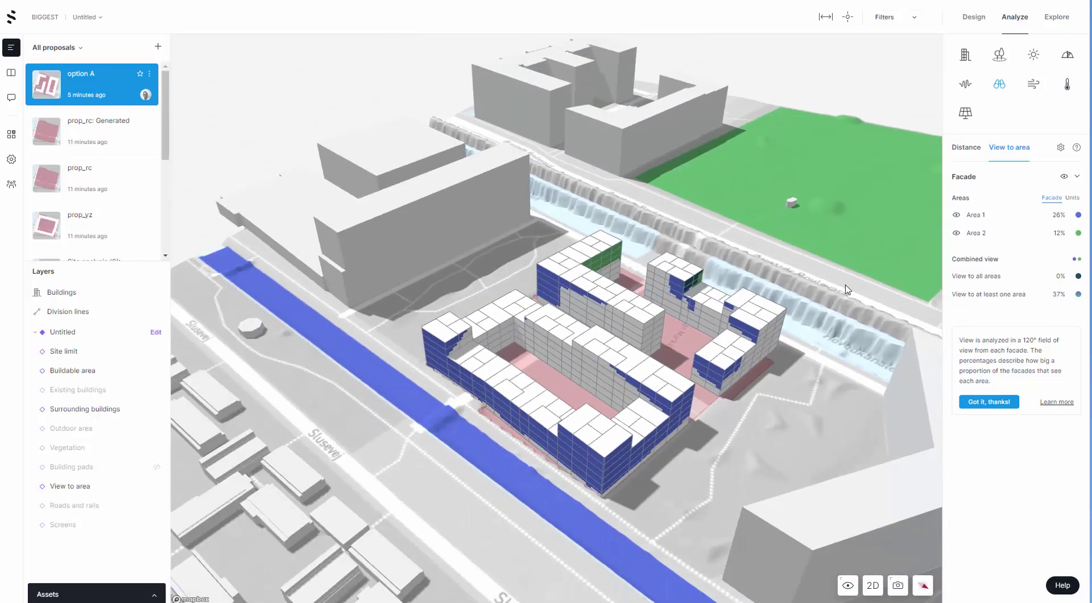
{"action": "right_click_drag", "start_coordinate": [853, 301], "coordinate": [699, 311]}
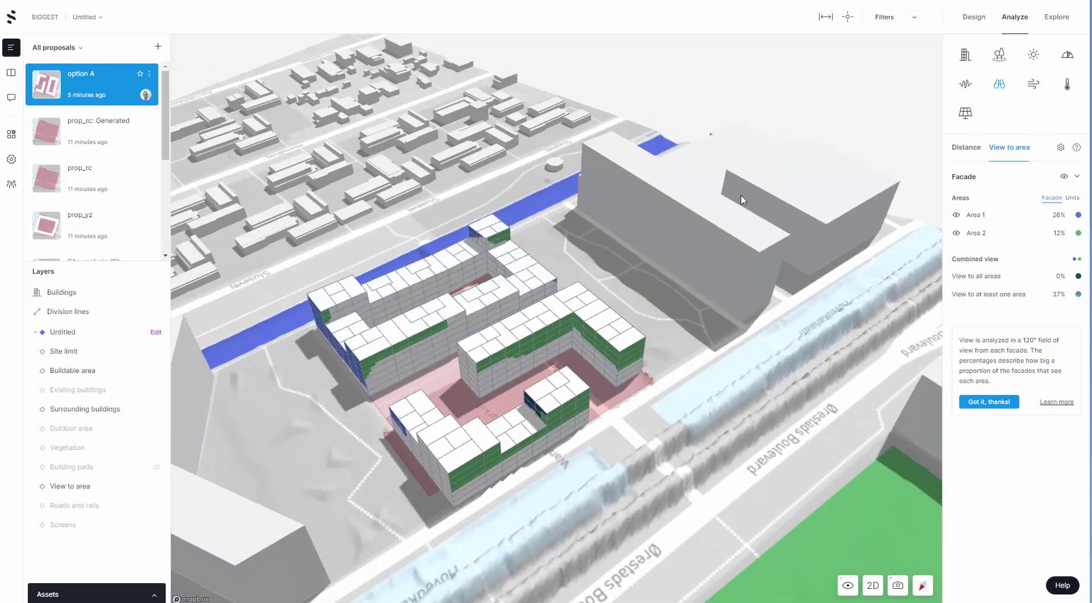
Return to Design mode and delete all of option A's buildings and division lines from the site.
{"action": "left_click", "coordinate": [969, 24]}
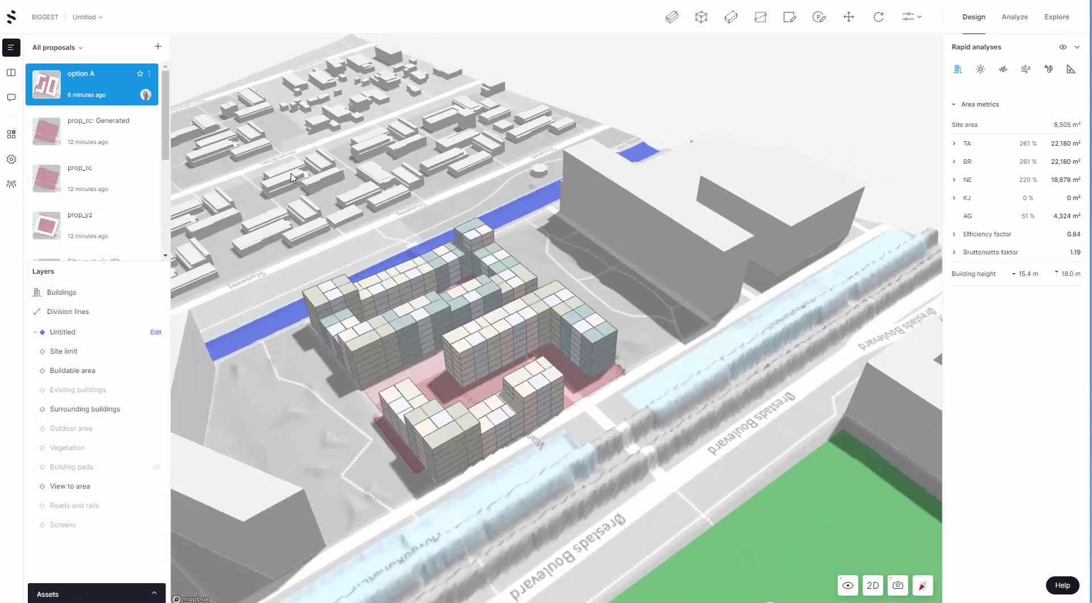
{"action": "left_click_drag", "start_coordinate": [269, 173], "coordinate": [622, 495]}
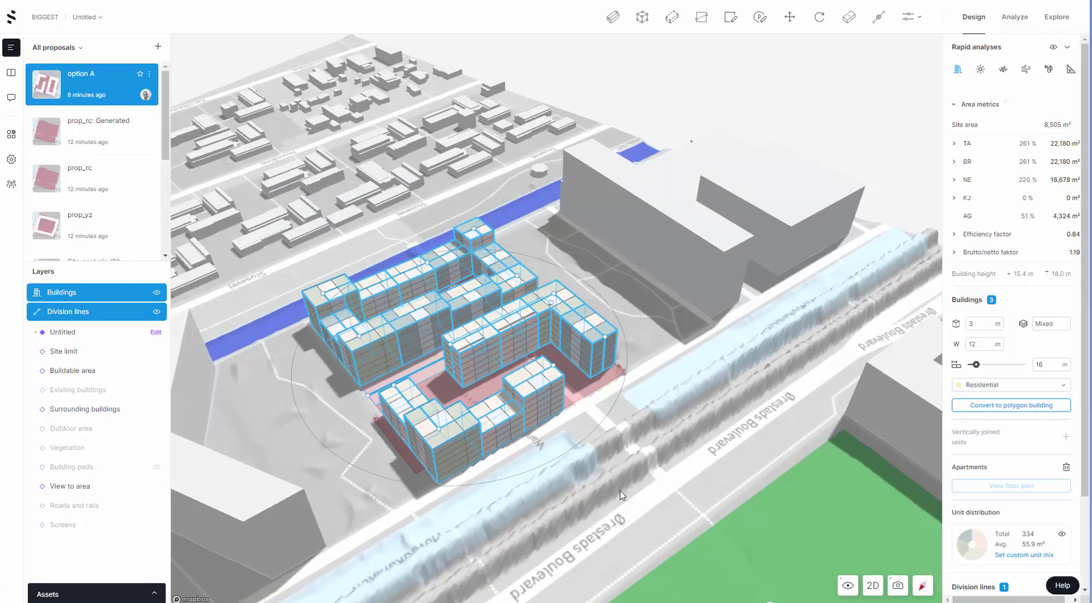
{"action": "key", "text": "Delete"}
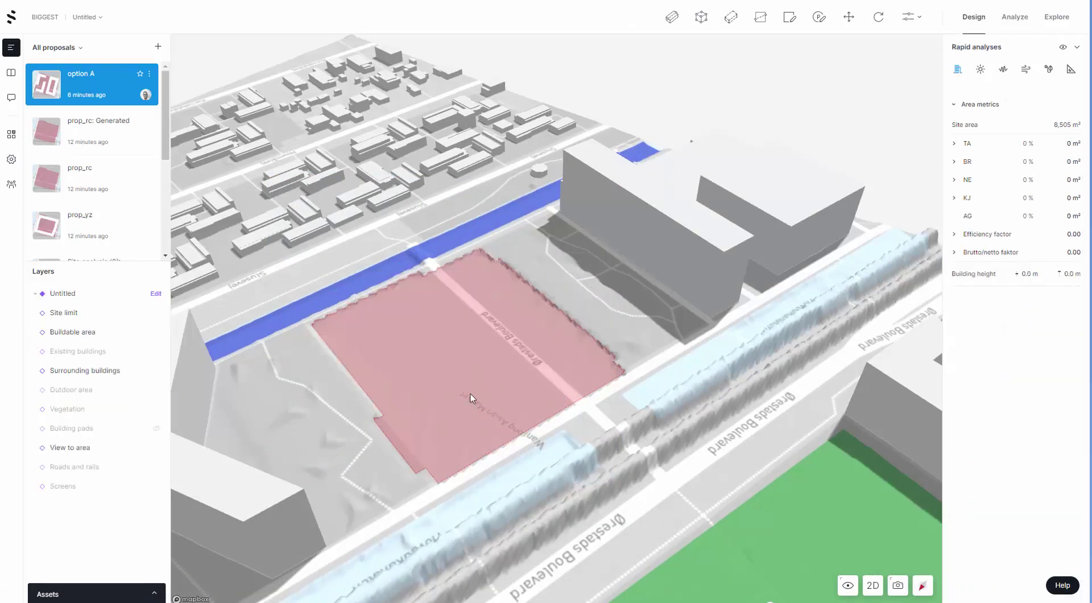
Compare the site with the View to area layer hidden and shown, leaving the layer shown.
{"action": "right_click_drag", "start_coordinate": [469, 397], "coordinate": [525, 461]}
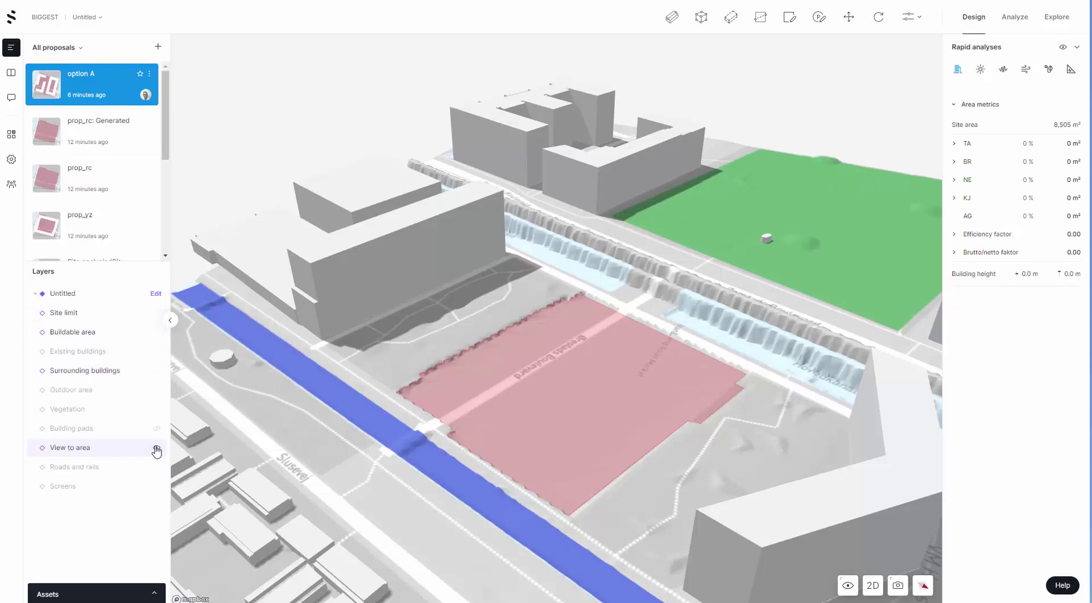
{"action": "left_click", "coordinate": [156, 450]}
{"action": "left_click", "coordinate": [157, 450]}
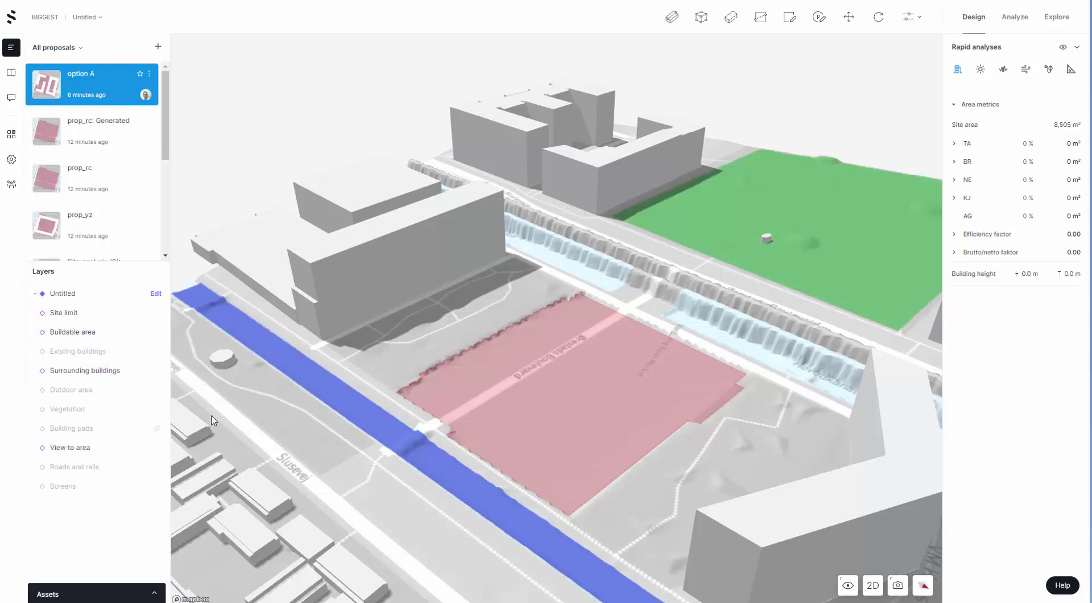
{"action": "left_click", "coordinate": [156, 430]}
{"action": "left_click", "coordinate": [156, 430]}
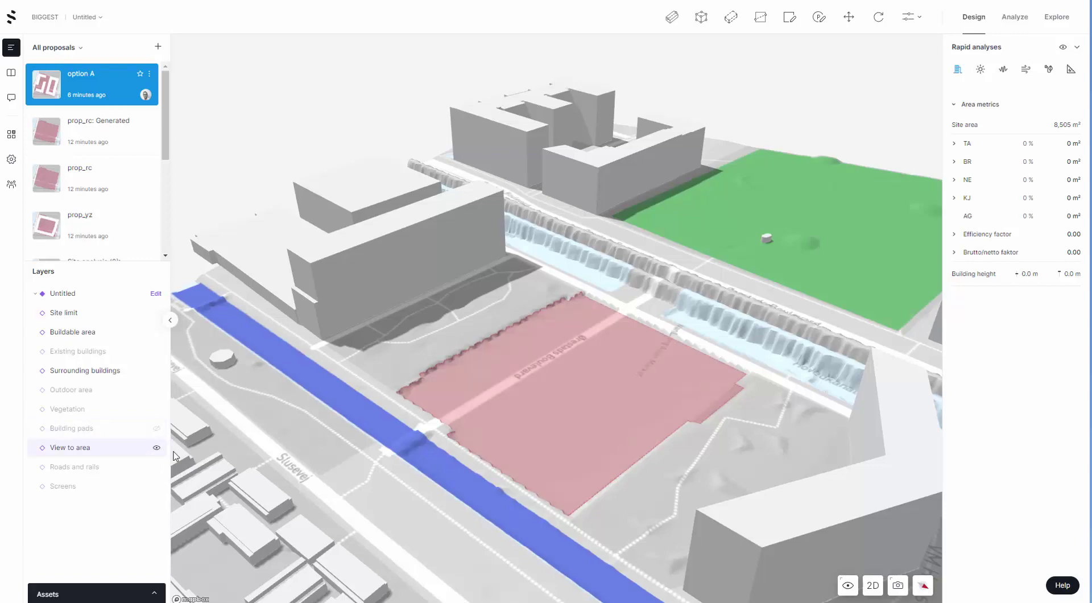
{"action": "left_click", "coordinate": [157, 448]}
{"action": "right_click_drag", "start_coordinate": [331, 453], "coordinate": [276, 452]}
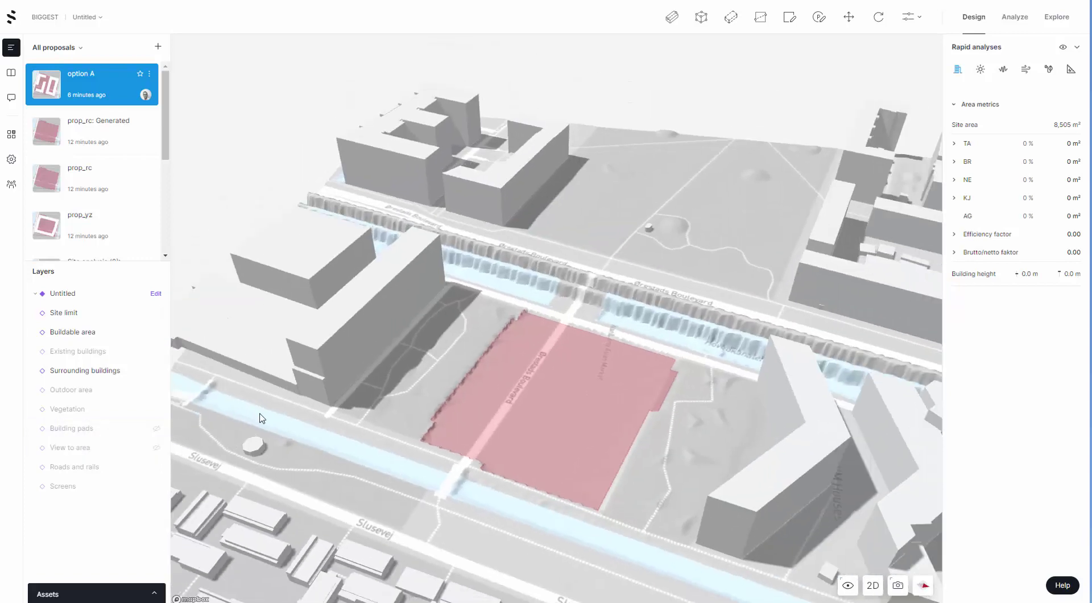
{"action": "scroll", "coordinate": [569, 302], "scroll_direction": "up", "scroll_amount": 5}
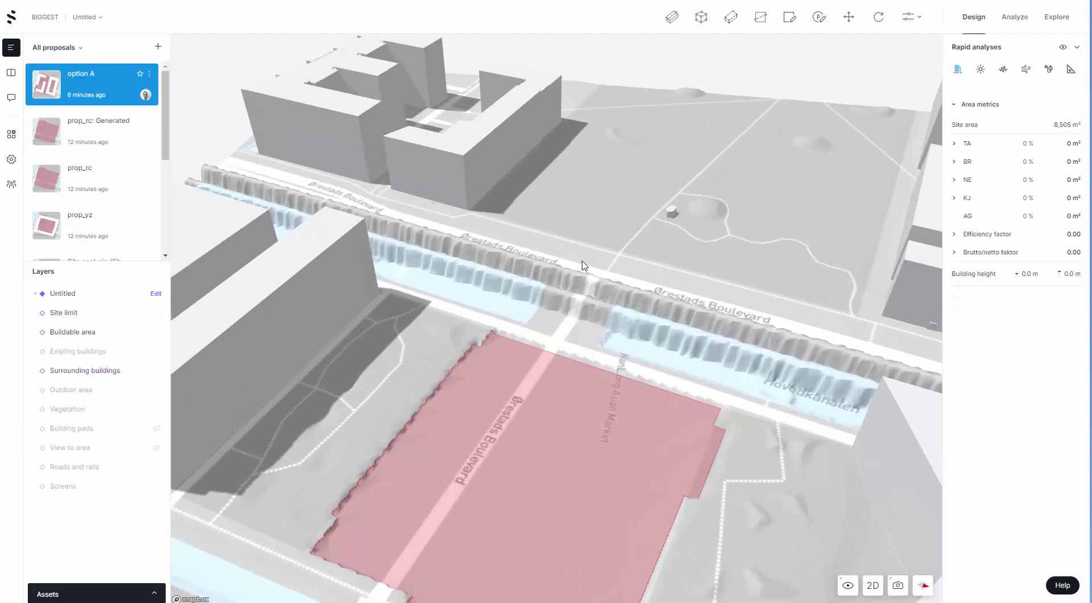
{"action": "mouse_move", "coordinate": [575, 316]}
{"action": "right_mouse_down"}
{"action": "mouse_move", "coordinate": [702, 324]}
{"action": "mouse_move", "coordinate": [634, 309]}
{"action": "mouse_move", "coordinate": [567, 311]}
{"action": "right_mouse_up"}
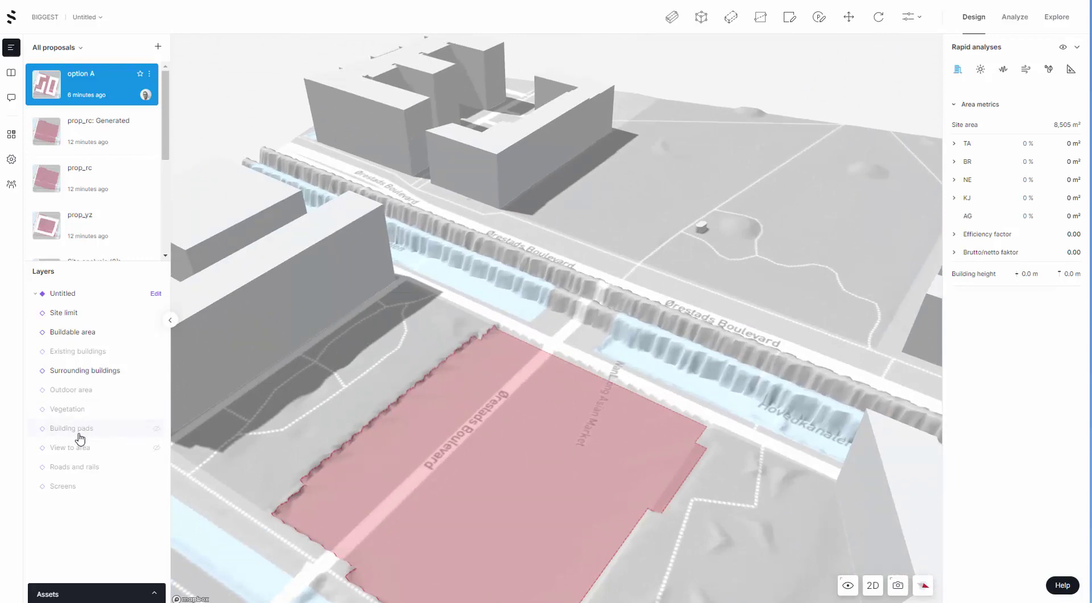
{"action": "left_click", "coordinate": [157, 448]}
Examine the empty buildable area and its relation to the canal, the green area and the surrounding buildings.
{"action": "right_click_drag", "start_coordinate": [762, 283], "coordinate": [734, 320]}
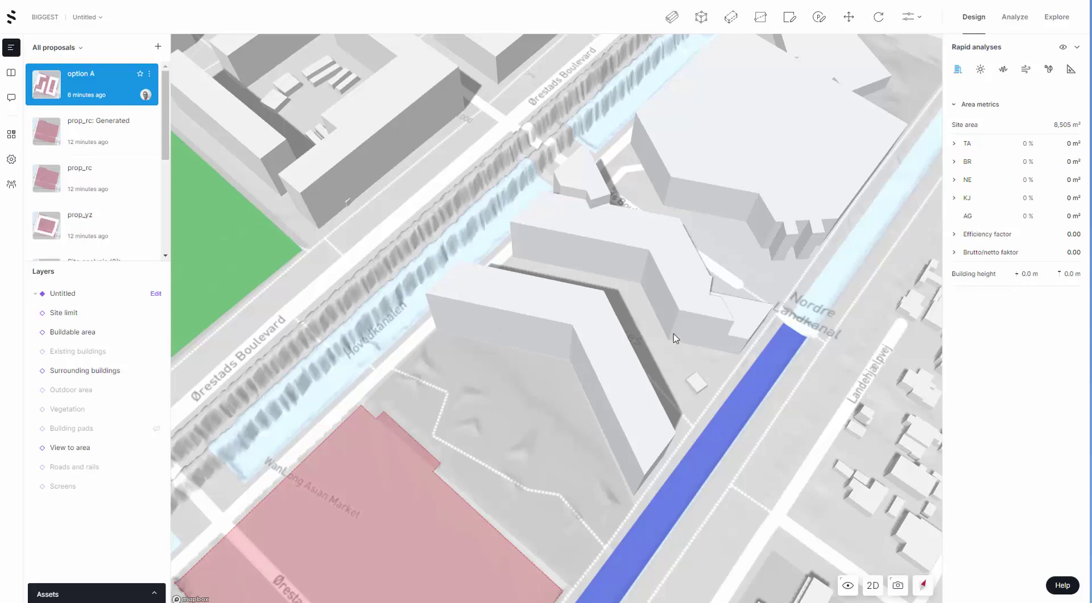
{"action": "scroll", "coordinate": [671, 340], "scroll_direction": "down", "scroll_amount": 3}
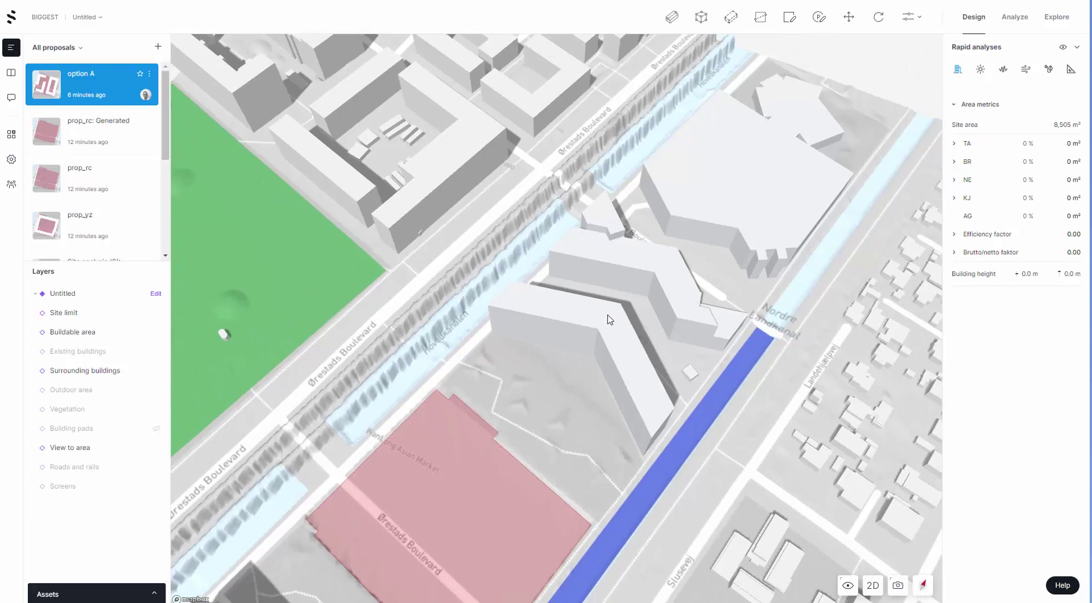
{"action": "right_click_drag", "start_coordinate": [555, 397], "coordinate": [580, 371]}
{"action": "left_click_drag", "start_coordinate": [580, 371], "coordinate": [646, 263]}
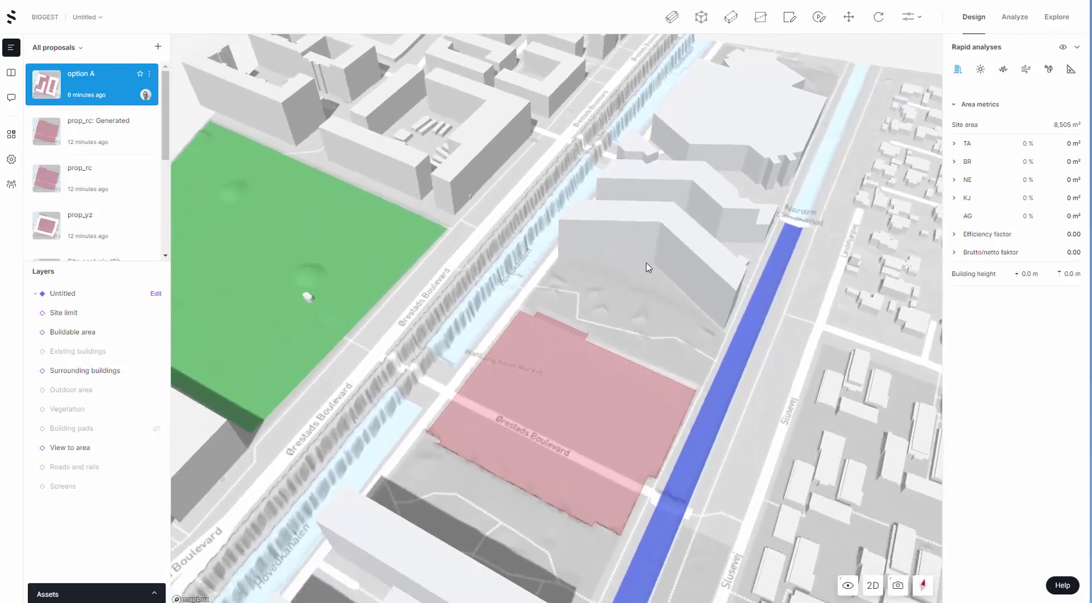
{"action": "left_click_drag", "start_coordinate": [619, 343], "coordinate": [527, 310]}
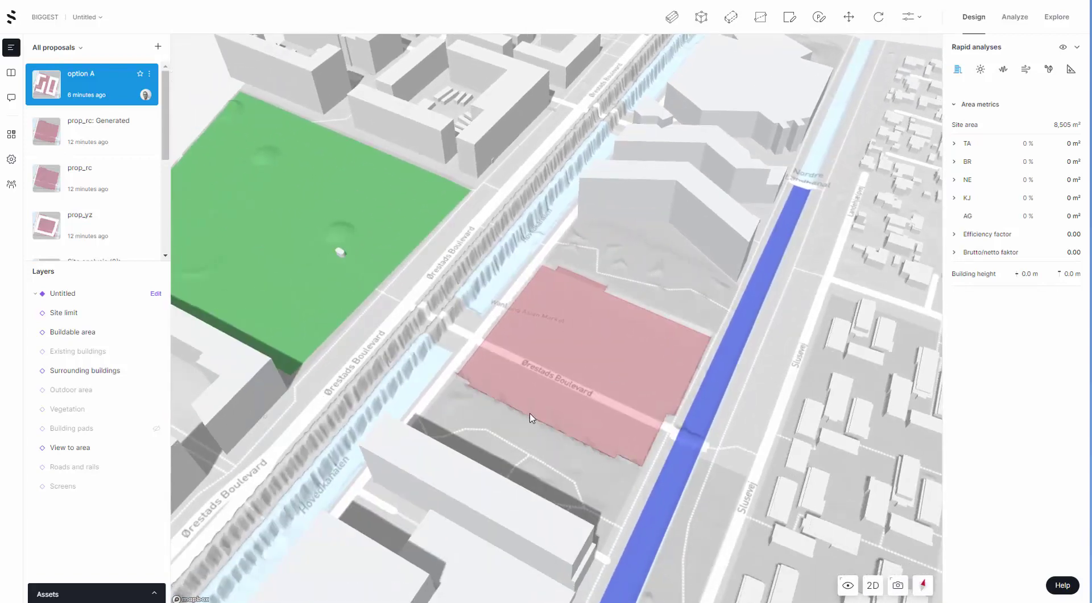
{"action": "left_click_drag", "start_coordinate": [626, 383], "coordinate": [562, 384]}
{"action": "right_click_drag", "start_coordinate": [563, 384], "coordinate": [686, 362]}
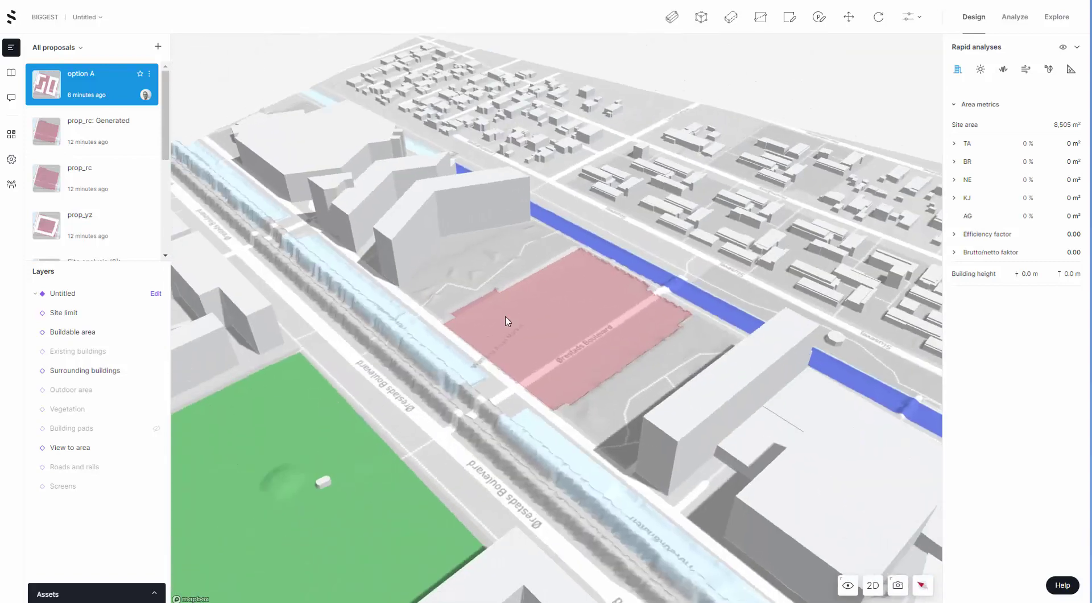
{"action": "scroll", "coordinate": [505, 320], "scroll_direction": "up", "scroll_amount": 3}
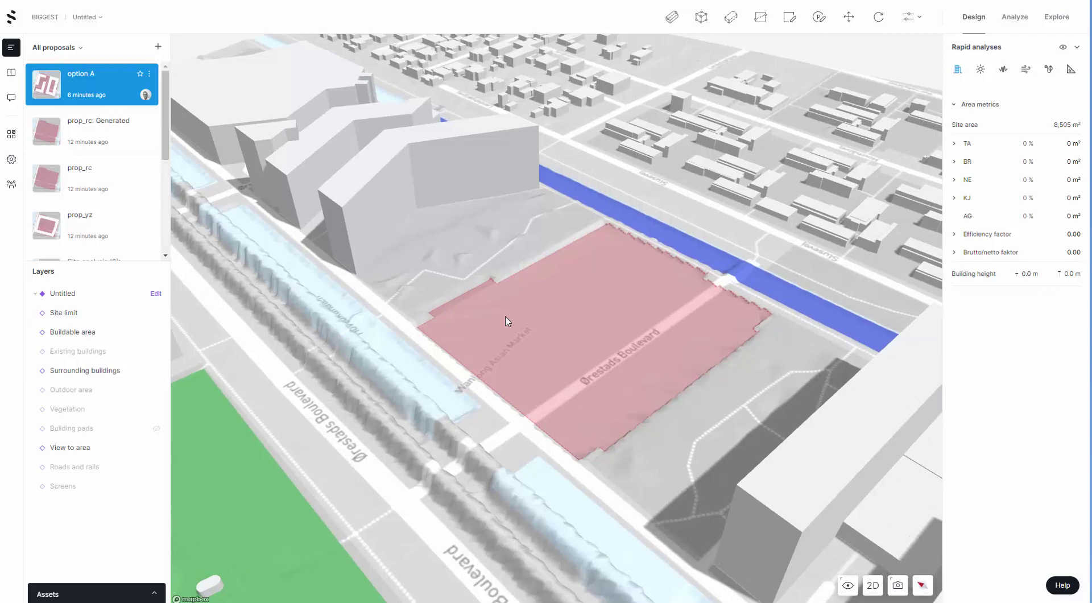
{"action": "left_click_drag", "start_coordinate": [504, 321], "coordinate": [451, 313]}
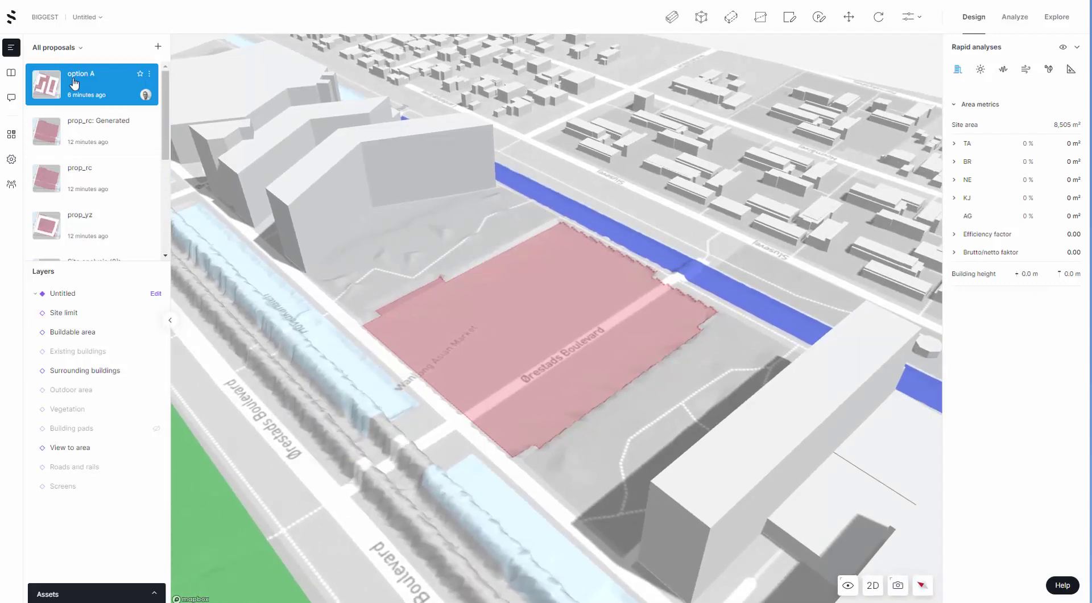
Open Explore for option A and set the study type to Site study.
{"action": "left_click", "coordinate": [1050, 19]}
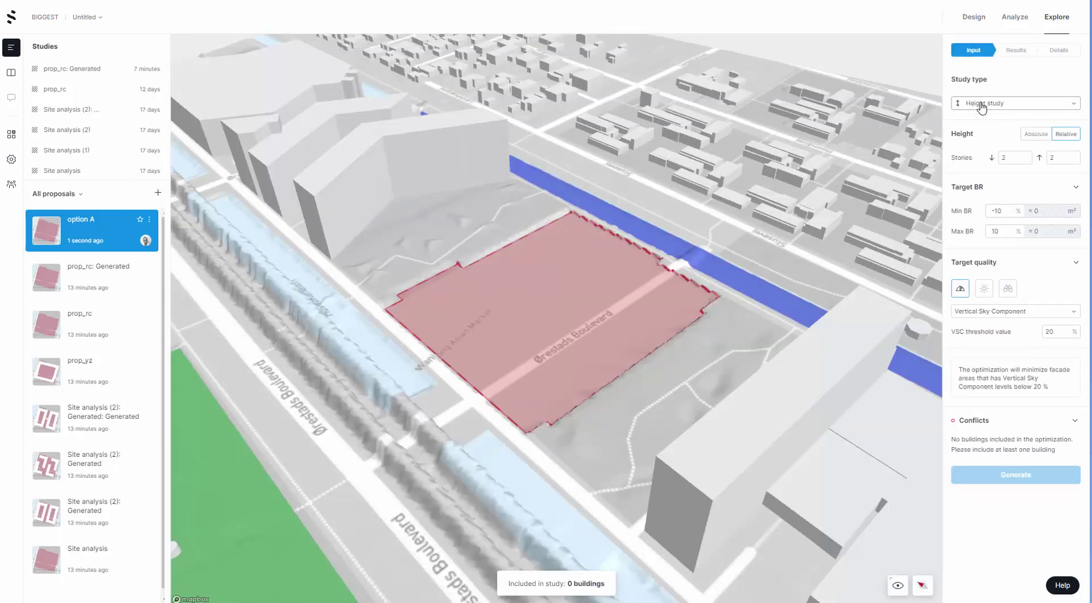
{"action": "left_click", "coordinate": [982, 104]}
{"action": "left_click", "coordinate": [982, 116]}
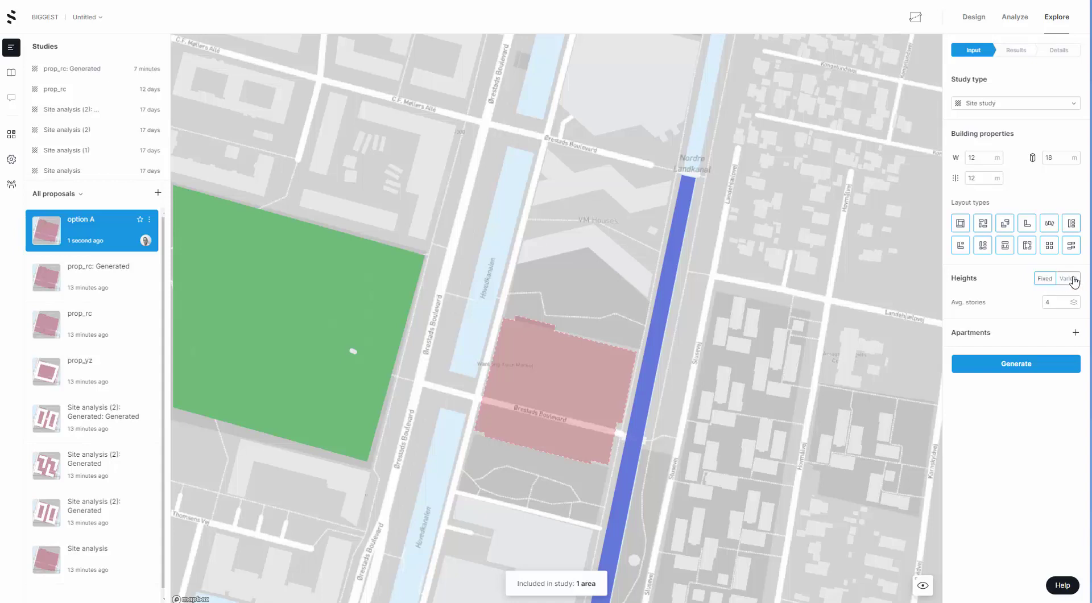
Set the study's heights to Varied with 3 minimum, 5 average and 8 maximum stories, and target View quality.
{"action": "left_click", "coordinate": [1073, 279]}
{"action": "left_click", "coordinate": [1006, 302]}
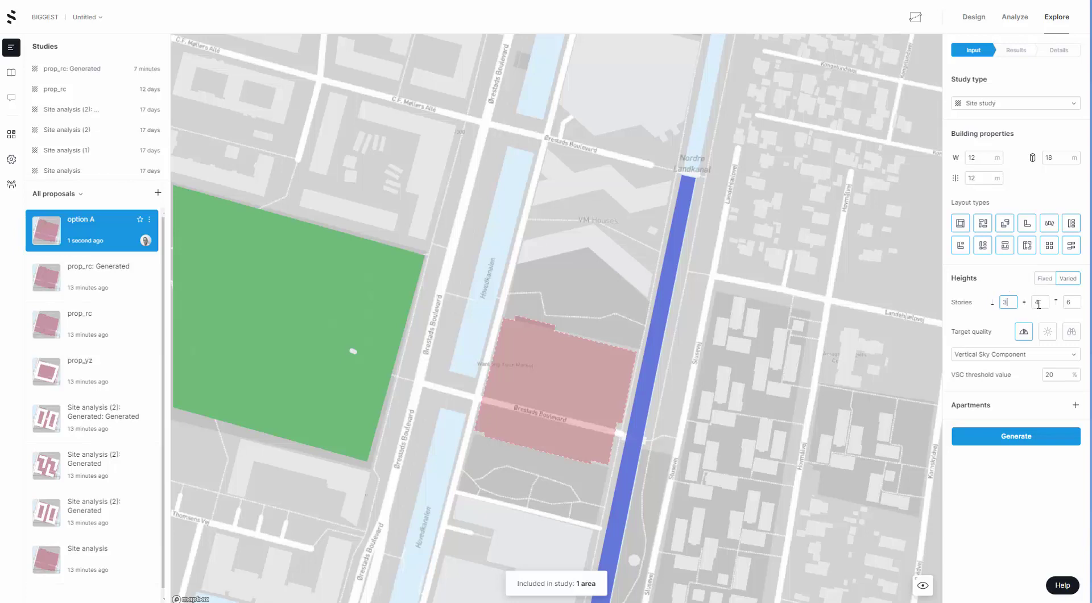
{"action": "type", "text": "3"}
{"action": "key", "text": "Tab"}
{"action": "type", "text": "5"}
{"action": "key", "text": "Tab"}
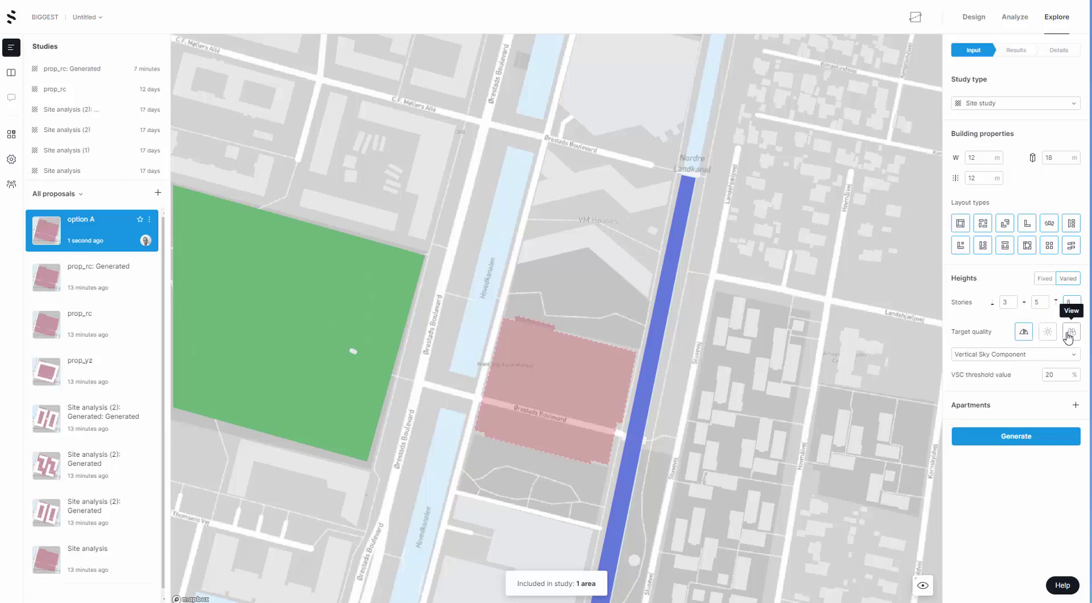
{"action": "left_click", "coordinate": [1069, 334]}
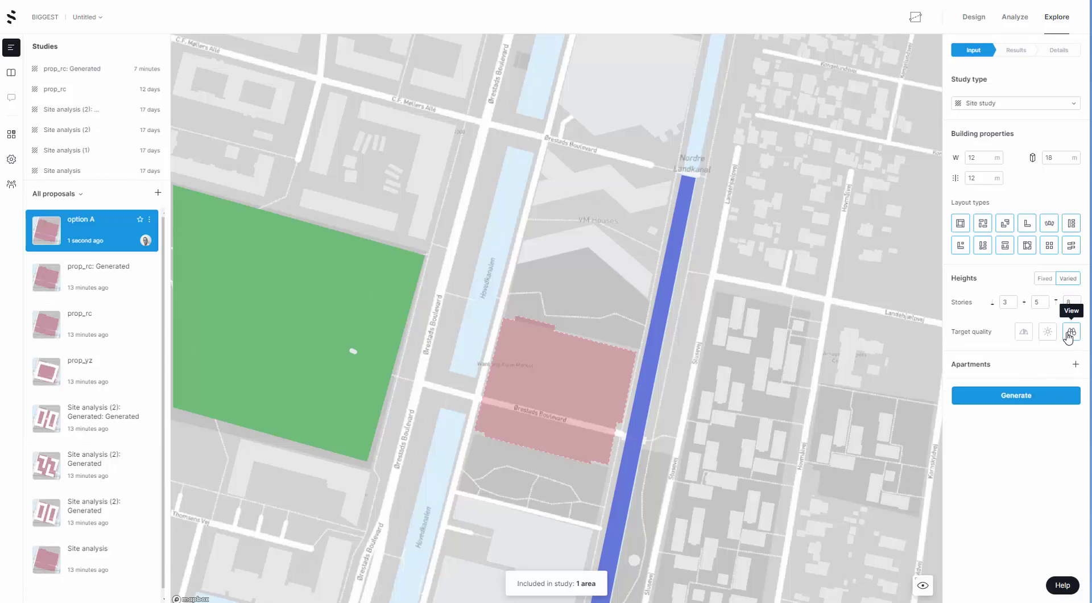
Add apartments with a custom unit mix: 0% for 0–40 m², 40% for 40–60 m², 40% for 60–75 m² and 0% over 85 m².
{"action": "left_click", "coordinate": [1075, 364]}
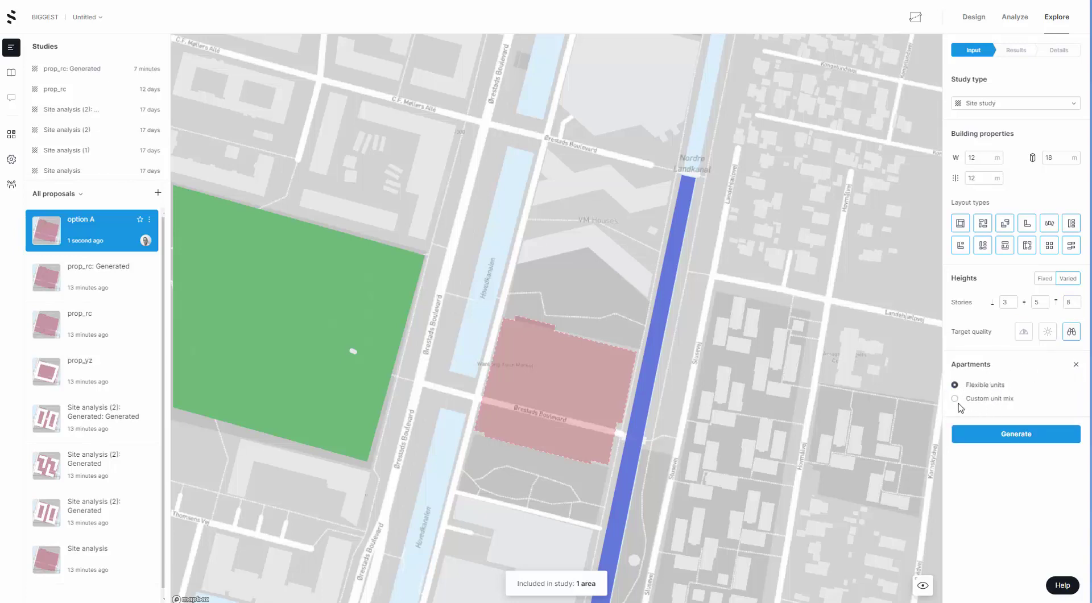
{"action": "left_click", "coordinate": [957, 401]}
{"action": "left_click", "coordinate": [1005, 432]}
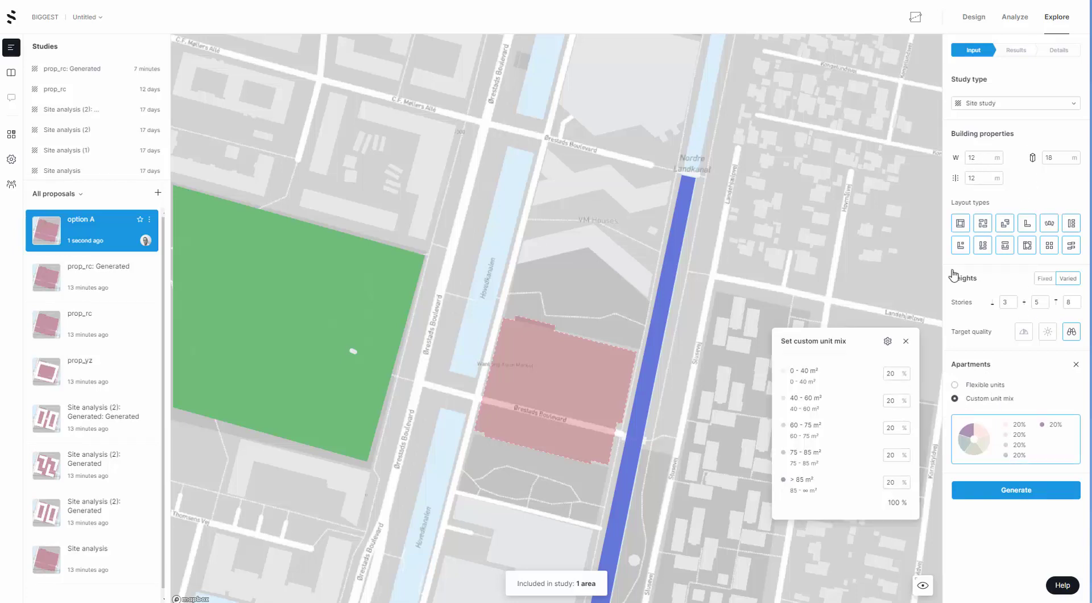
{"action": "left_click_drag", "start_coordinate": [894, 375], "coordinate": [880, 379]}
{"action": "type", "text": "0"}
{"action": "key", "text": "Tab"}
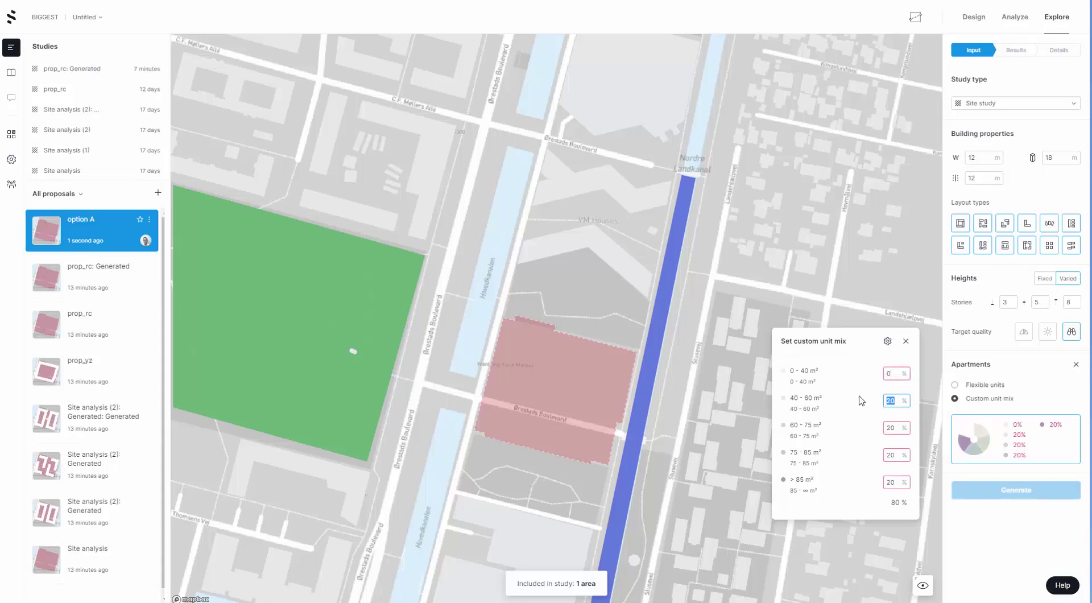
{"action": "type", "text": "40"}
{"action": "key", "text": "Tab"}
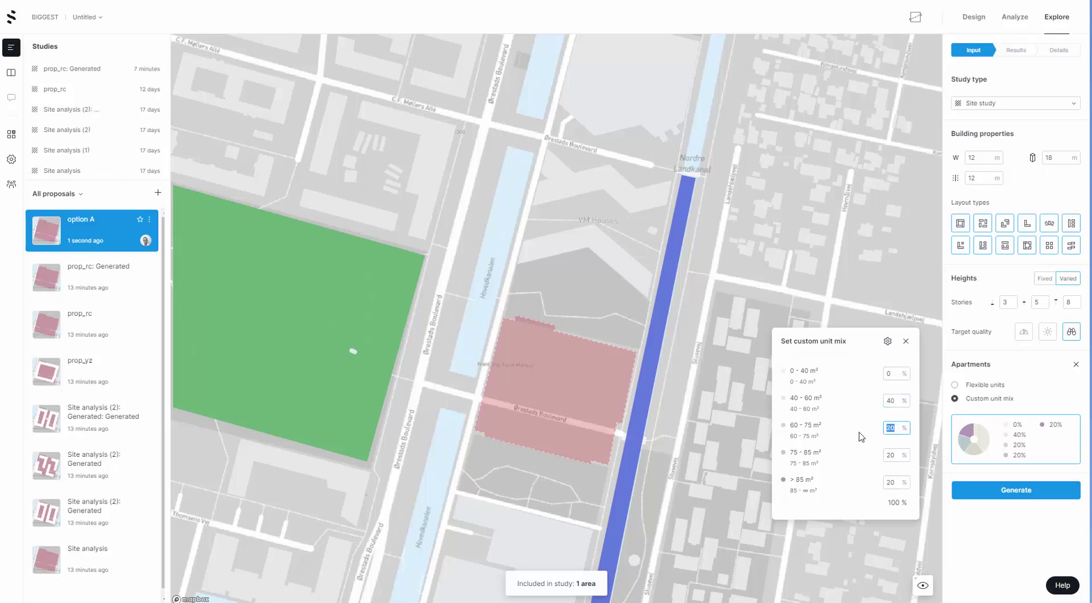
{"action": "type", "text": "40"}
{"action": "key", "text": "Tab"}
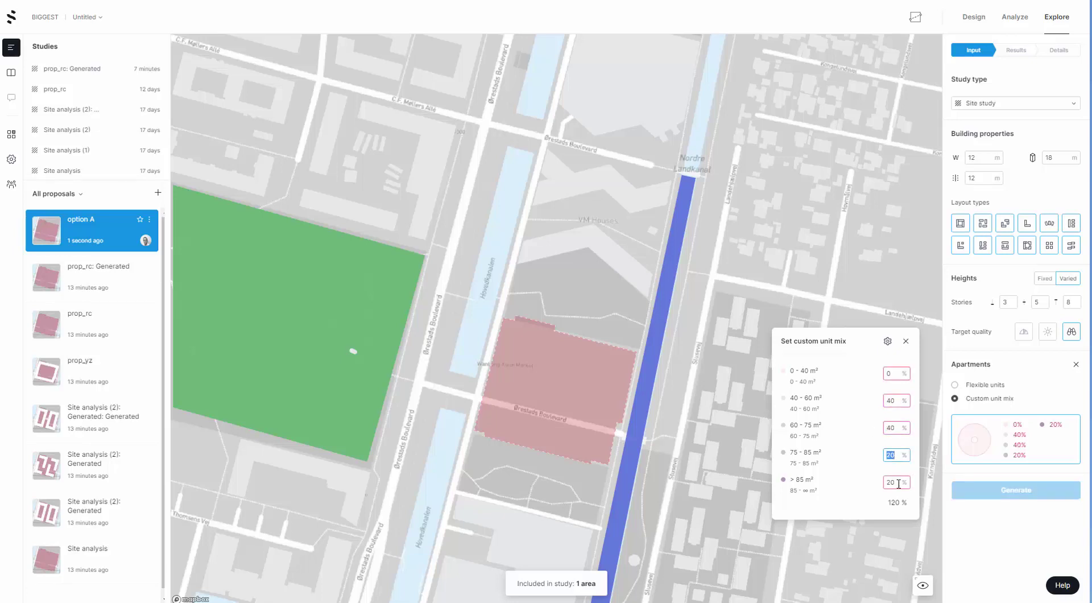
{"action": "double_click", "coordinate": [898, 484]}
{"action": "type", "text": "0"}
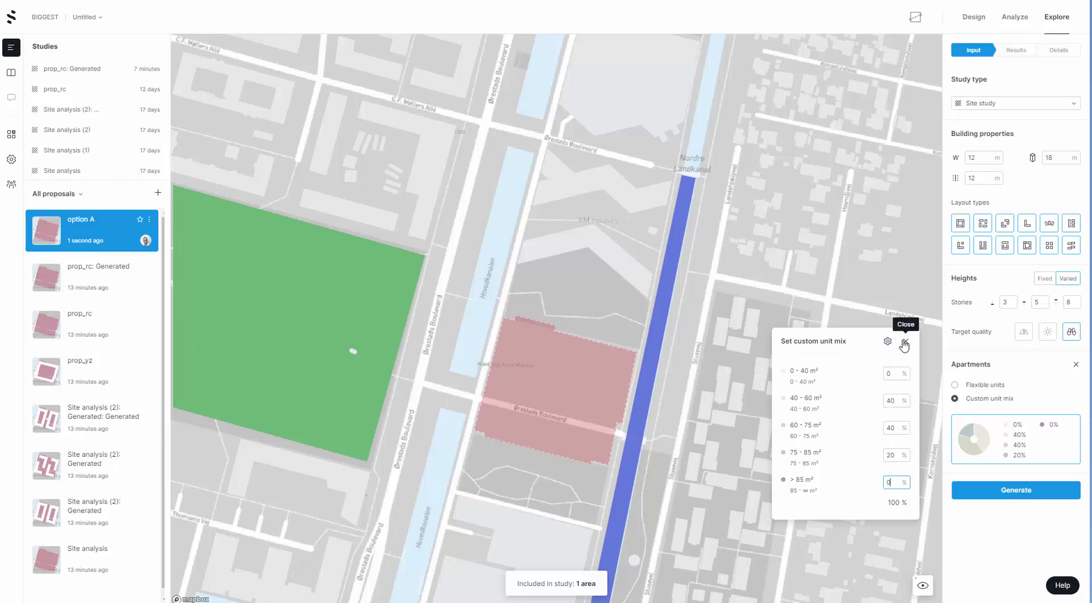
{"action": "left_click", "coordinate": [904, 342]}
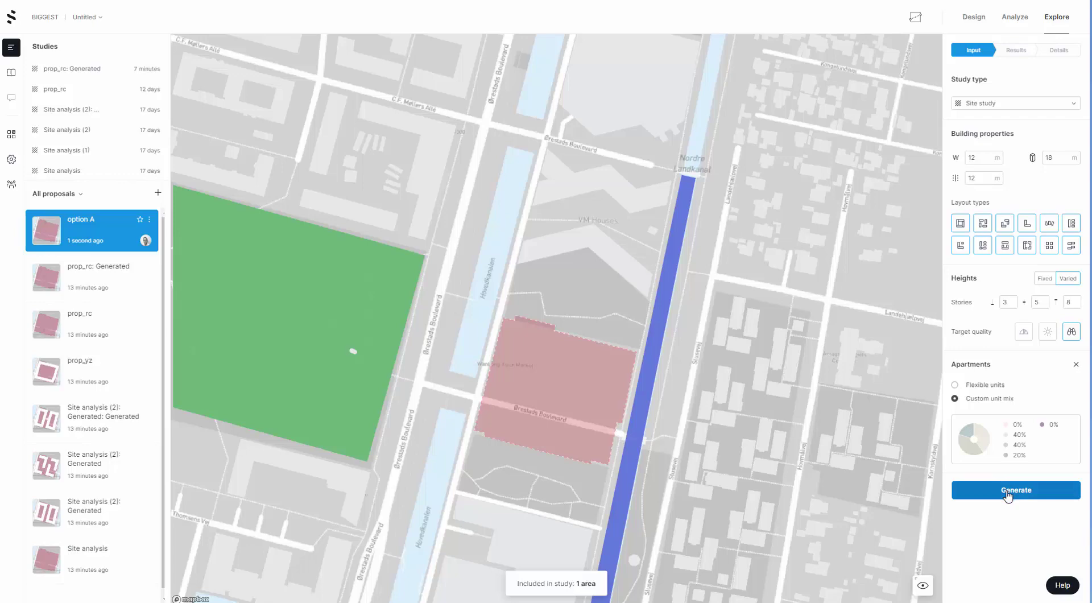
Generate the site study's layouts for option A and browse the results, sorting options and filters.
{"action": "left_click", "coordinate": [1006, 493]}
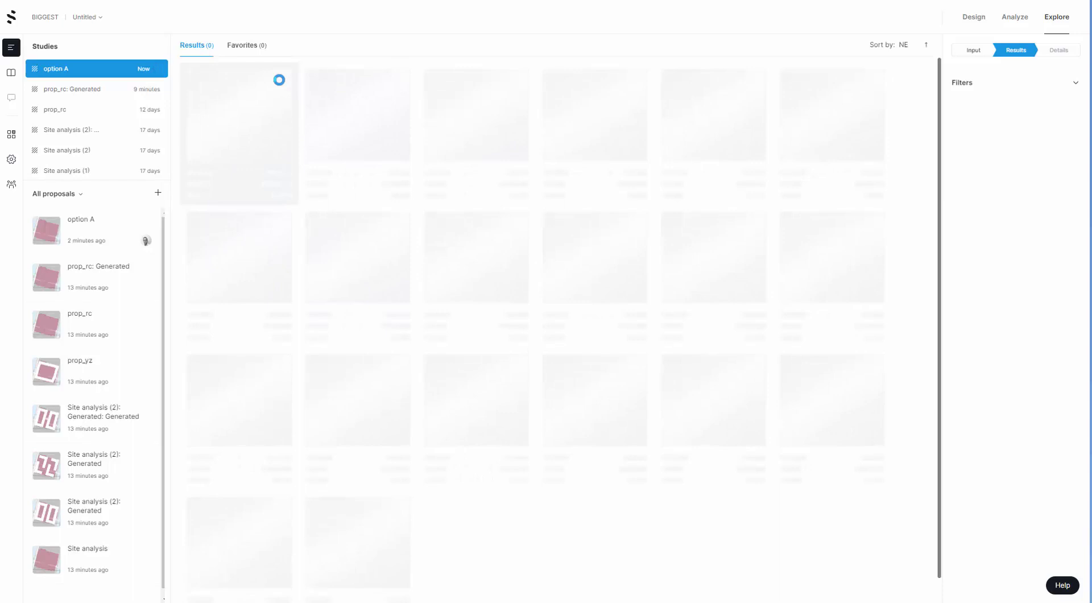
{"action": "left_click", "coordinate": [913, 49]}
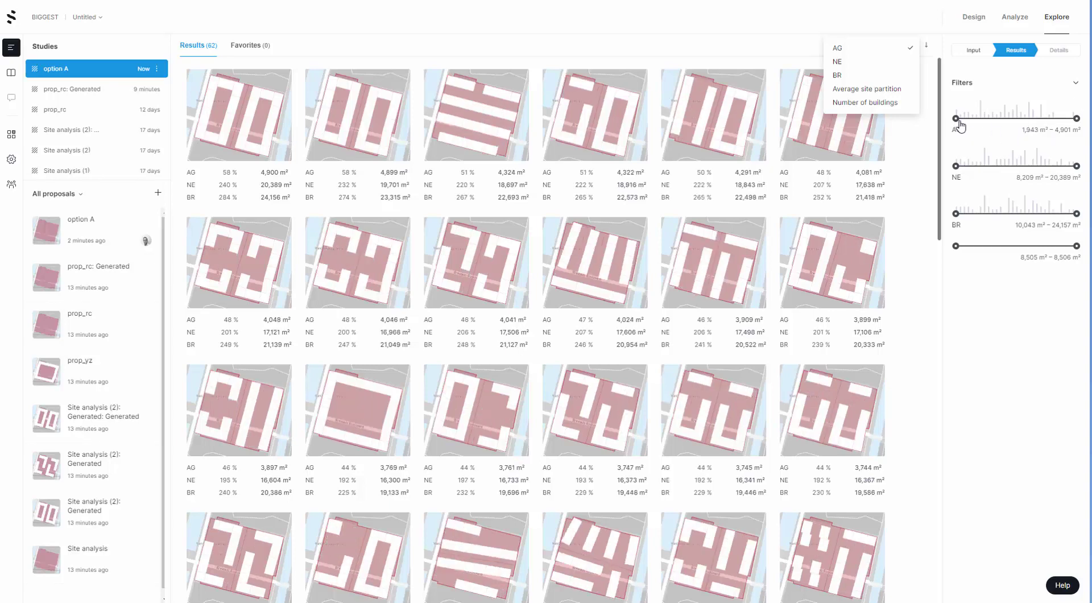
{"action": "left_click", "coordinate": [975, 261]}
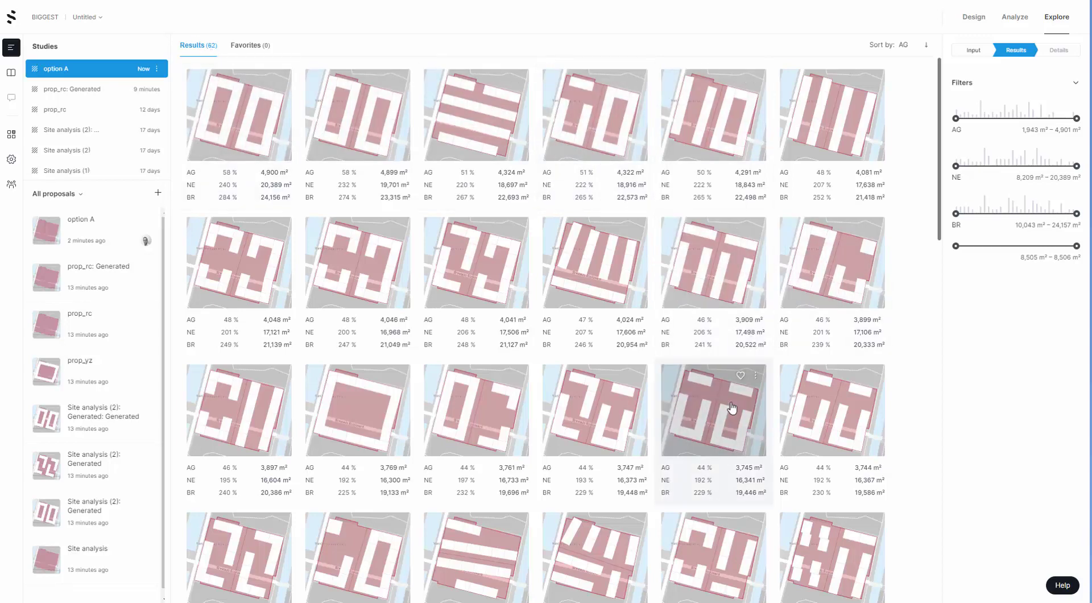
{"action": "scroll", "coordinate": [732, 407], "scroll_direction": "down", "scroll_amount": 6}
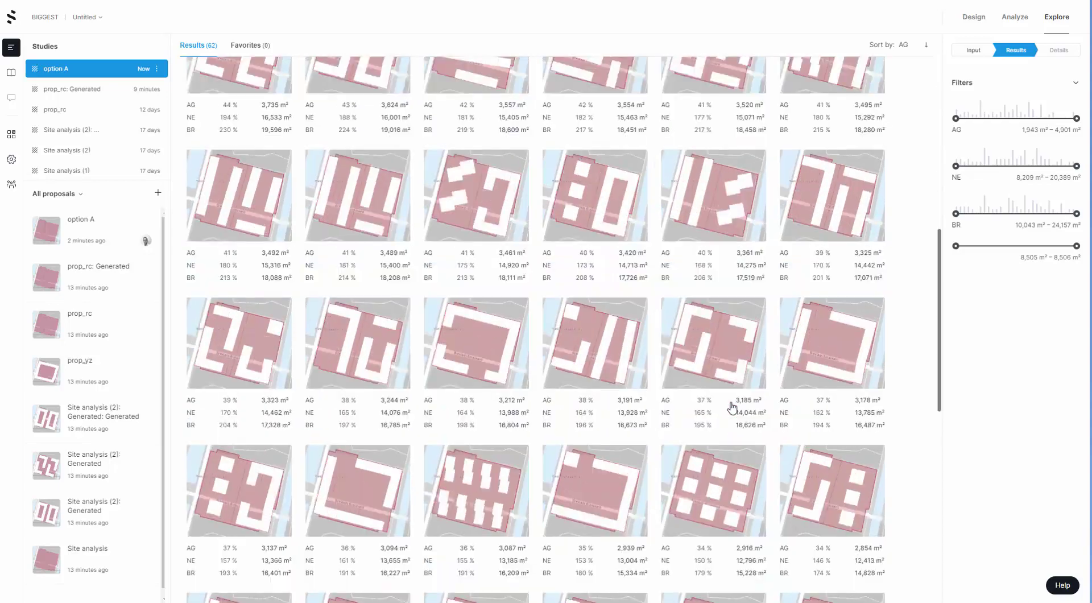
{"action": "scroll", "coordinate": [731, 407], "scroll_direction": "up", "scroll_amount": 5}
{"action": "scroll", "coordinate": [731, 407], "scroll_direction": "up", "scroll_amount": 1}
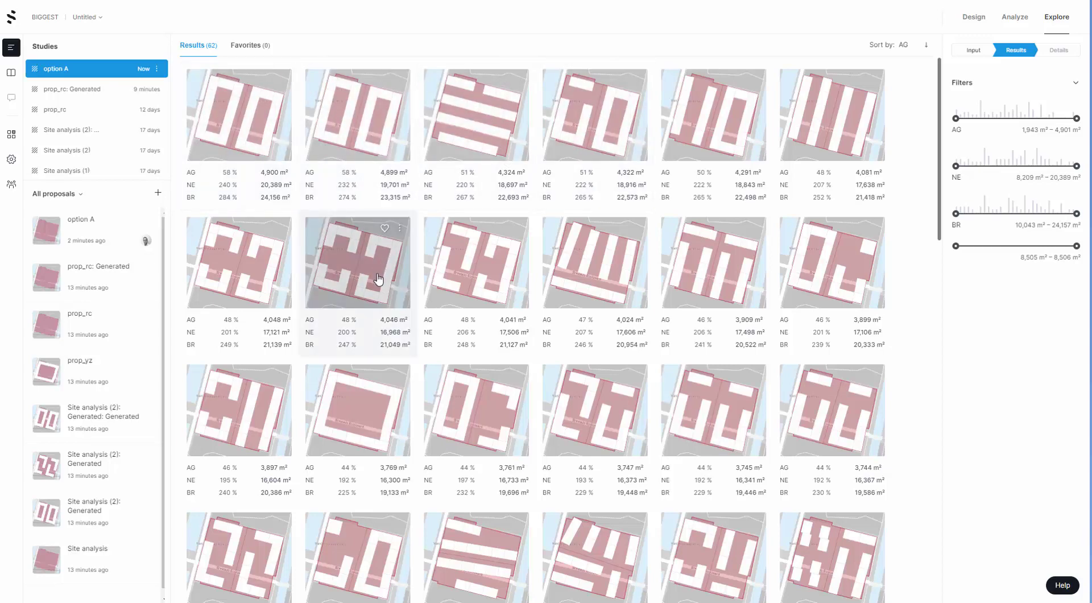
Preview generated layouts in 3D and add the second, third and fourth layouts of the first row to the favorites.
{"action": "left_click", "coordinate": [246, 265]}
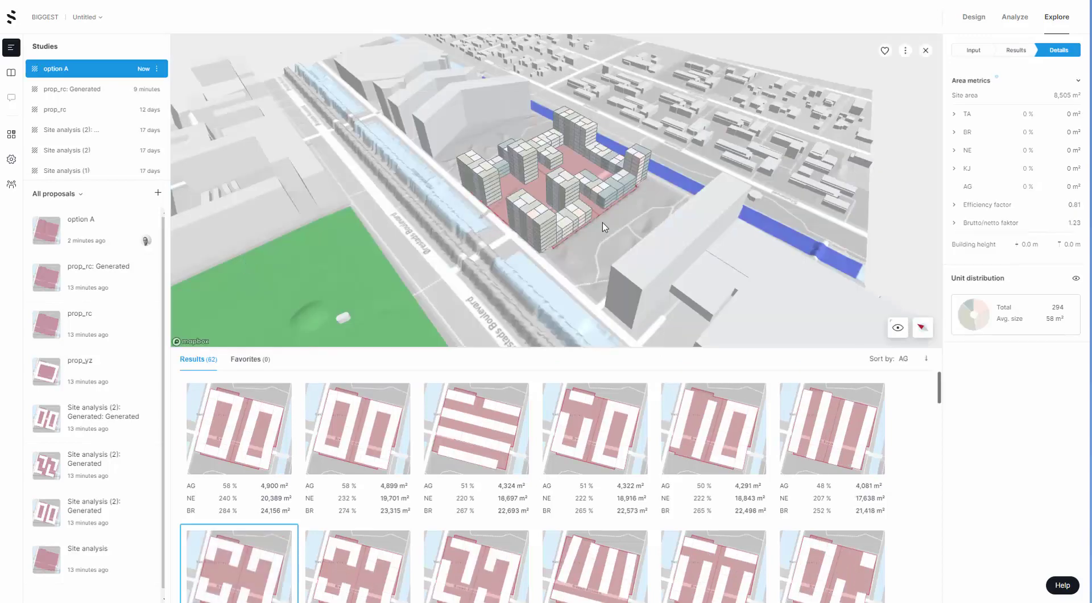
{"action": "scroll", "coordinate": [574, 141], "scroll_direction": "up", "scroll_amount": 3}
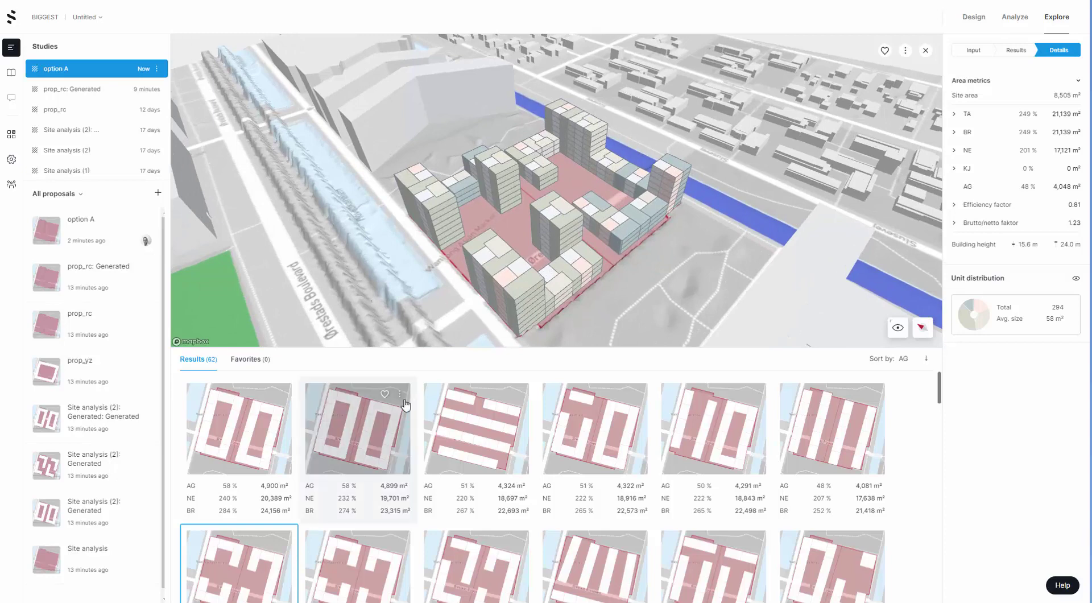
{"action": "left_click", "coordinate": [385, 394]}
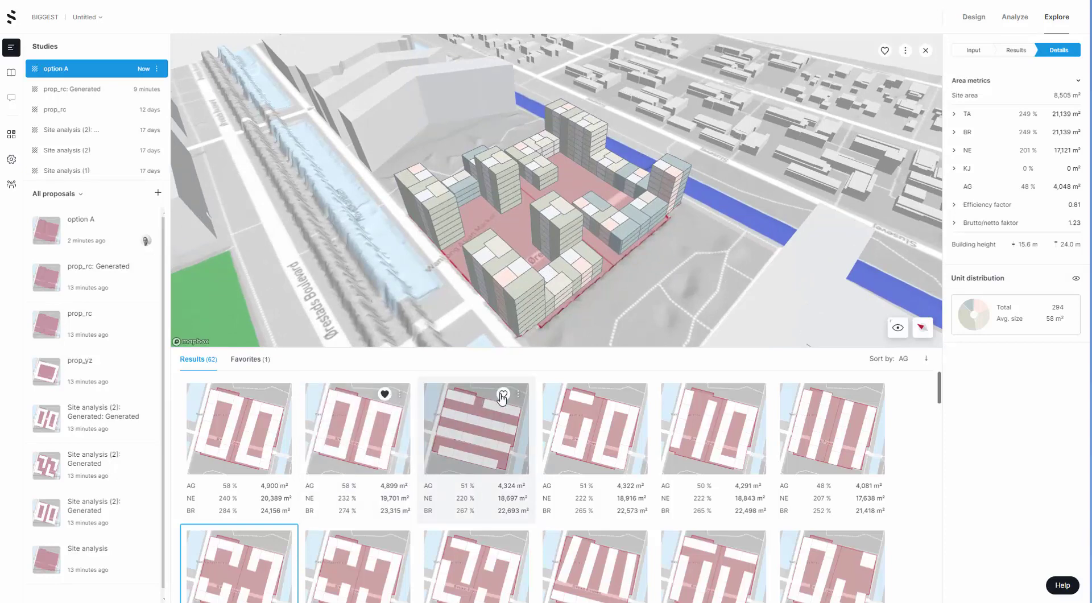
{"action": "left_click", "coordinate": [378, 418]}
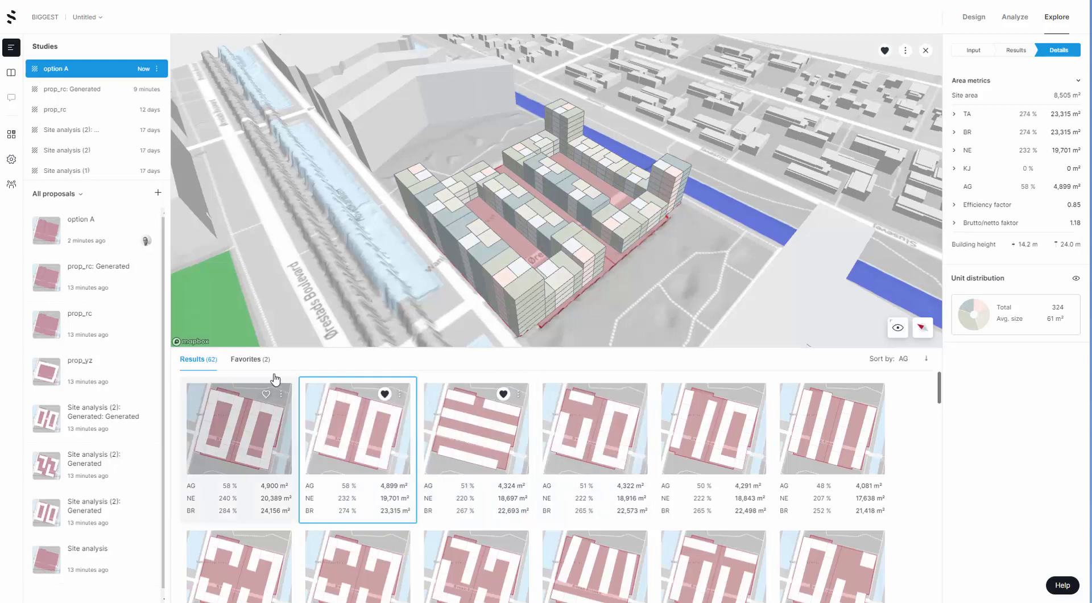
{"action": "left_click", "coordinate": [622, 394]}
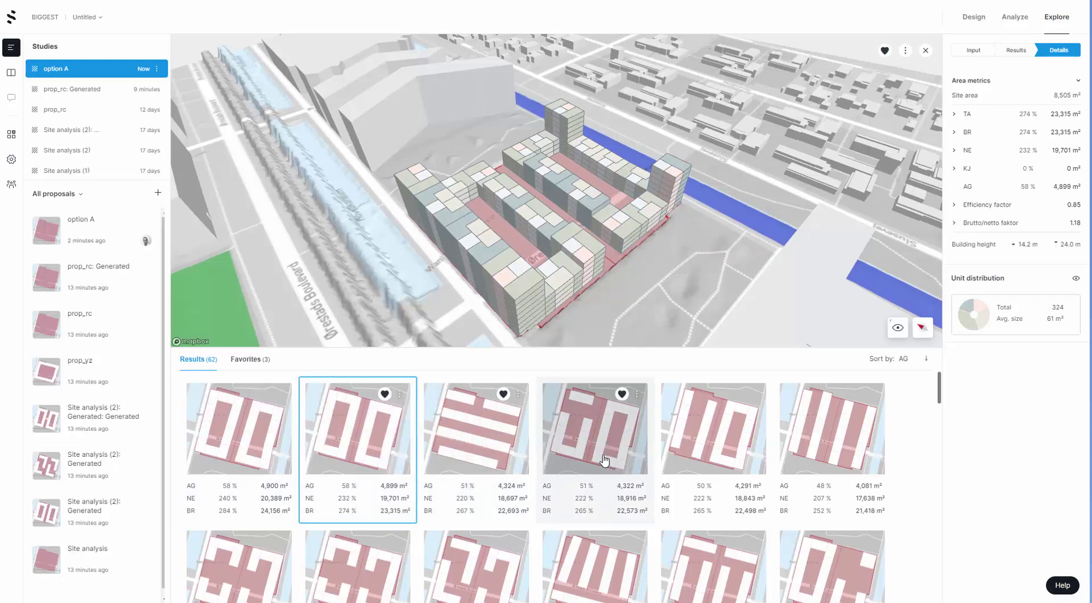
Compare the first three layouts of the second row in 3D and add the second one to the favorites.
{"action": "scroll", "coordinate": [460, 434], "scroll_direction": "down", "scroll_amount": 3}
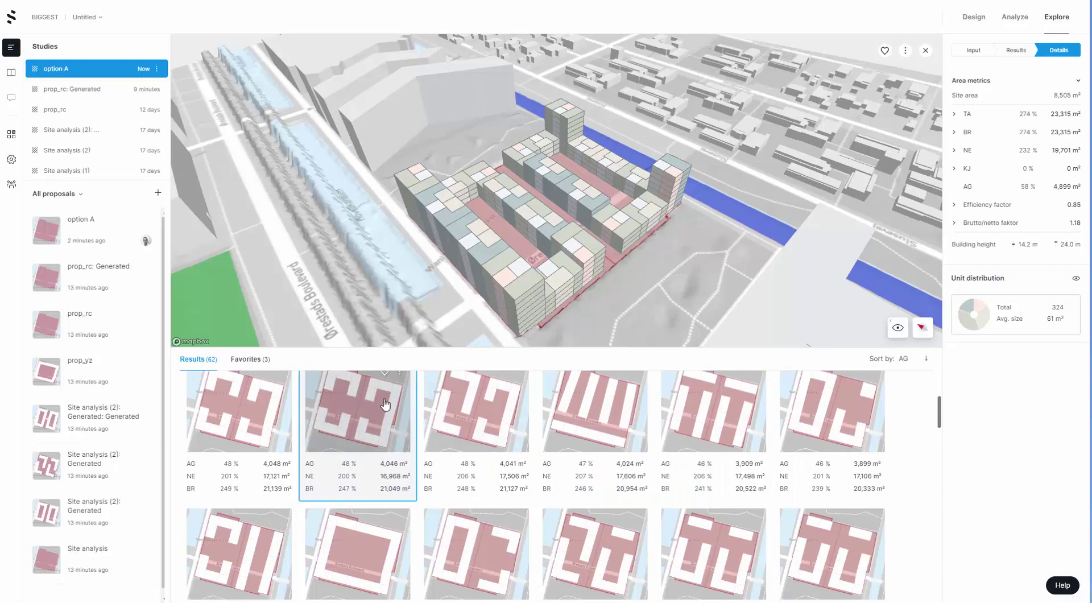
{"action": "left_click", "coordinate": [366, 415]}
{"action": "scroll", "coordinate": [364, 420], "scroll_direction": "up", "scroll_amount": 3}
{"action": "left_click", "coordinate": [268, 510]}
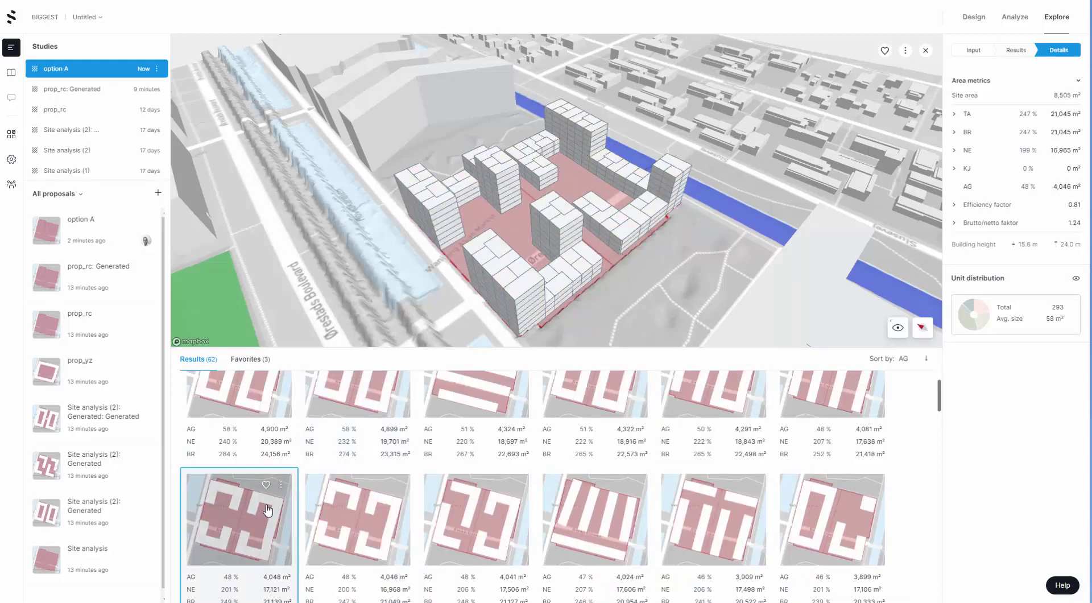
{"action": "left_click", "coordinate": [333, 509]}
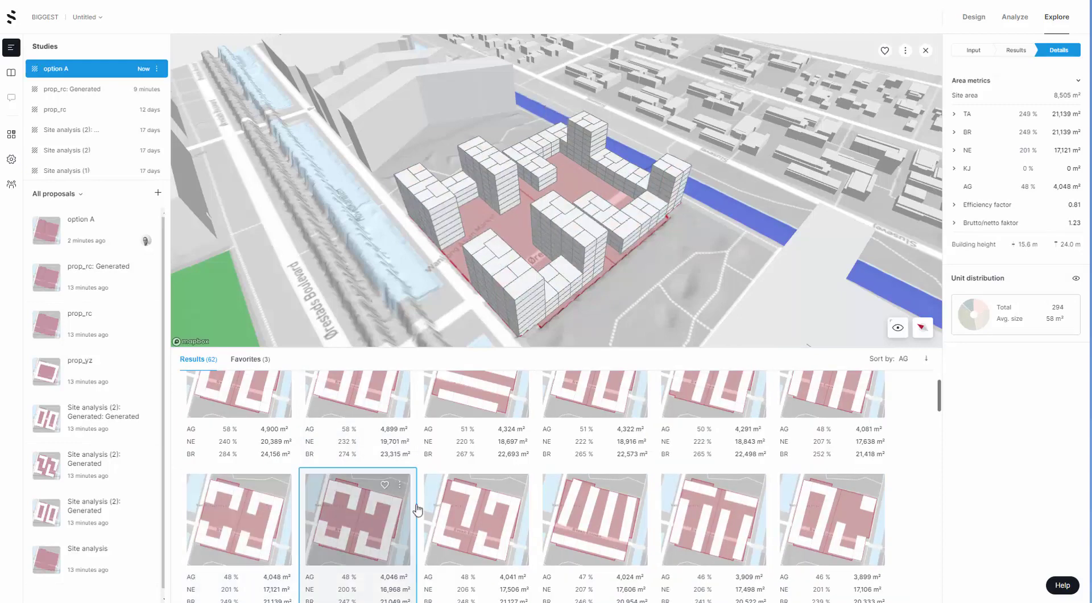
{"action": "left_click", "coordinate": [385, 485]}
{"action": "left_click", "coordinate": [487, 512]}
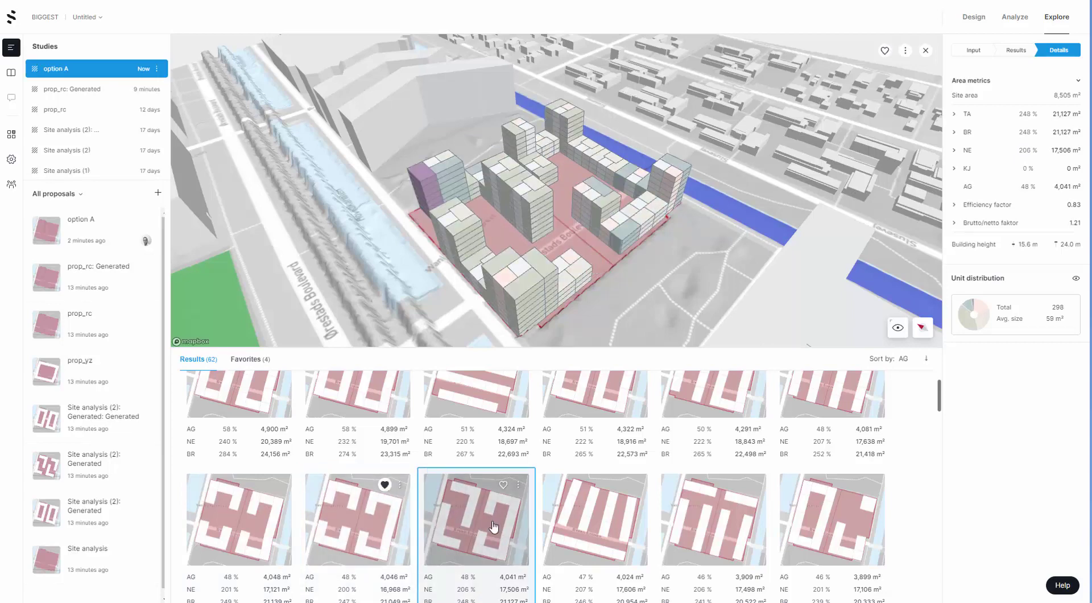
Add the favorited layout with 4,046 m² AG to the proposal list.
{"action": "left_click", "coordinate": [375, 537]}
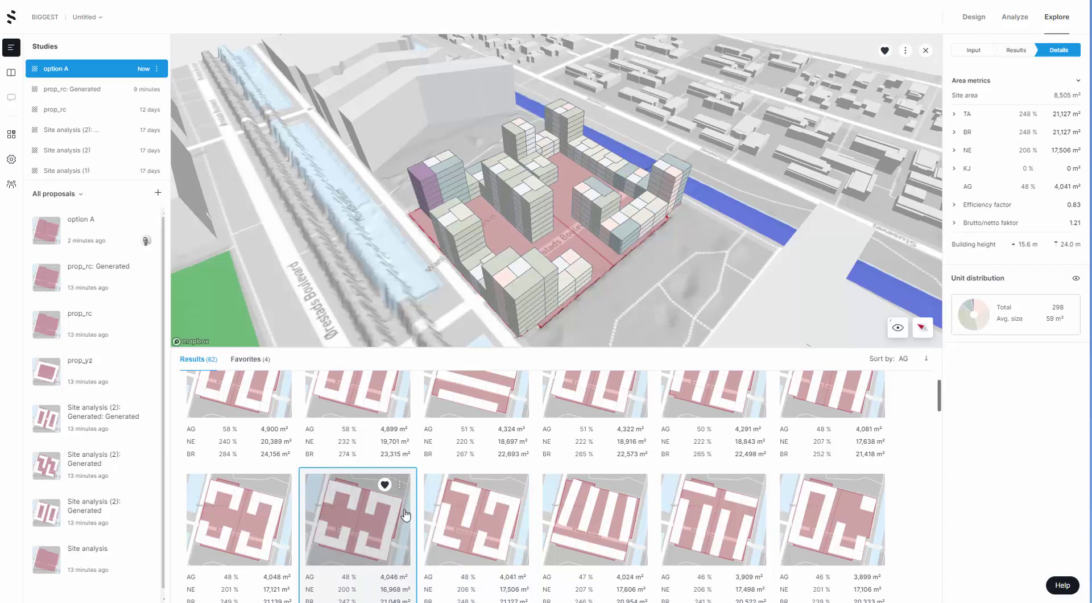
{"action": "left_click", "coordinate": [399, 487]}
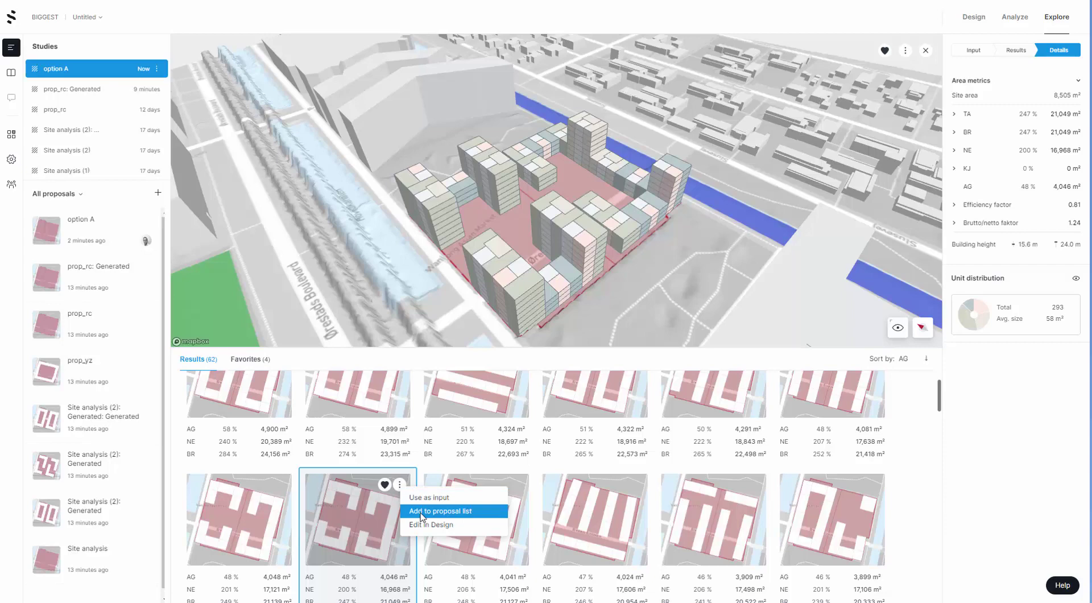
{"action": "left_click", "coordinate": [420, 511]}
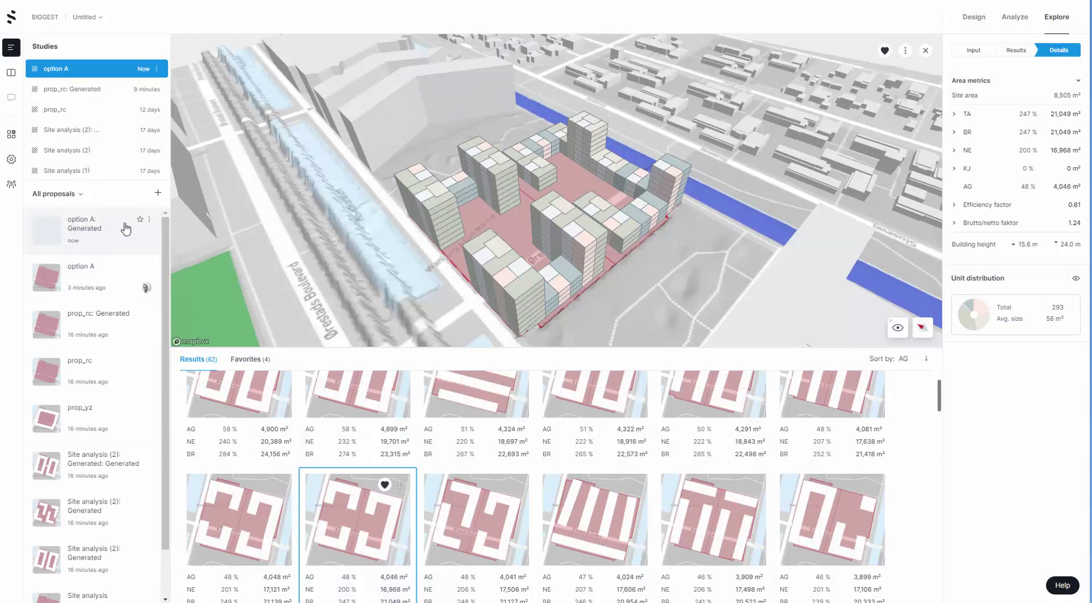
Open the newly generated proposal and rename it option B.
{"action": "left_click", "coordinate": [150, 223]}
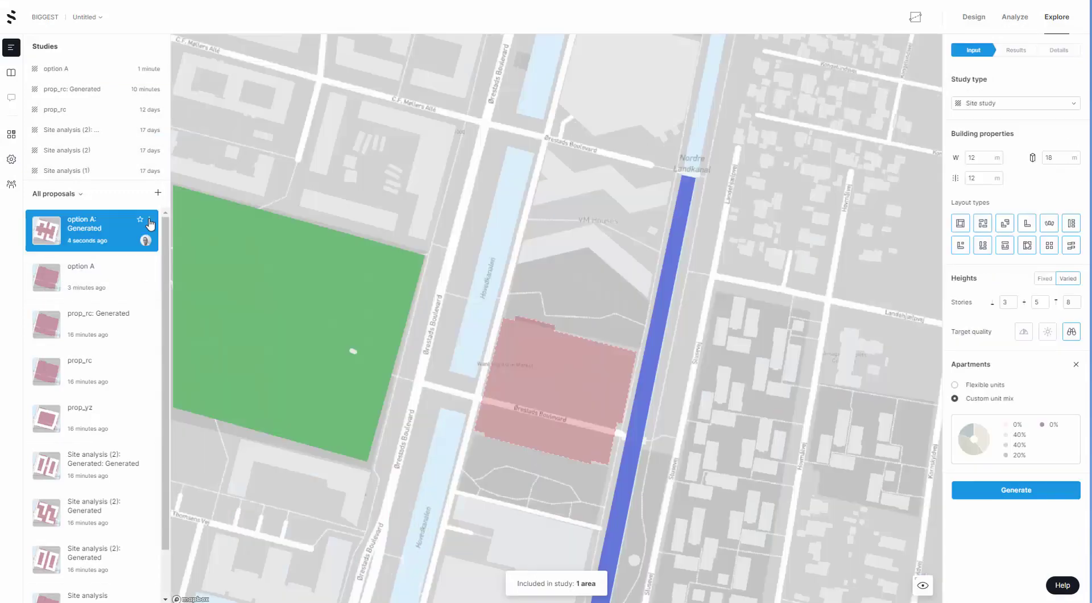
{"action": "left_click", "coordinate": [150, 224]}
{"action": "left_click", "coordinate": [187, 248]}
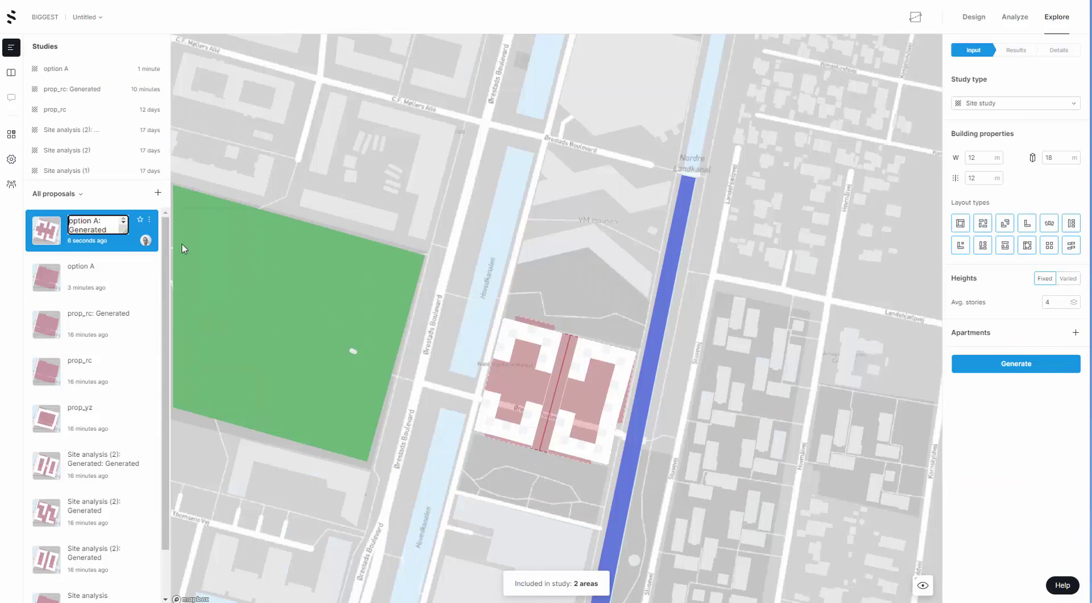
{"action": "left_click_drag", "start_coordinate": [95, 223], "coordinate": [134, 249]}
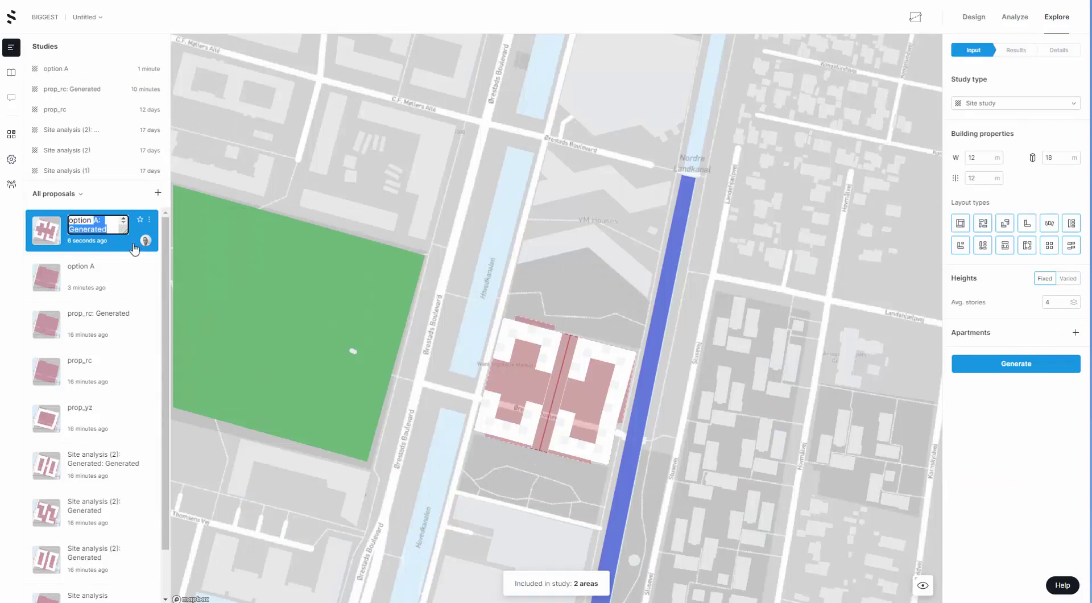
{"action": "type", "text": "B"}
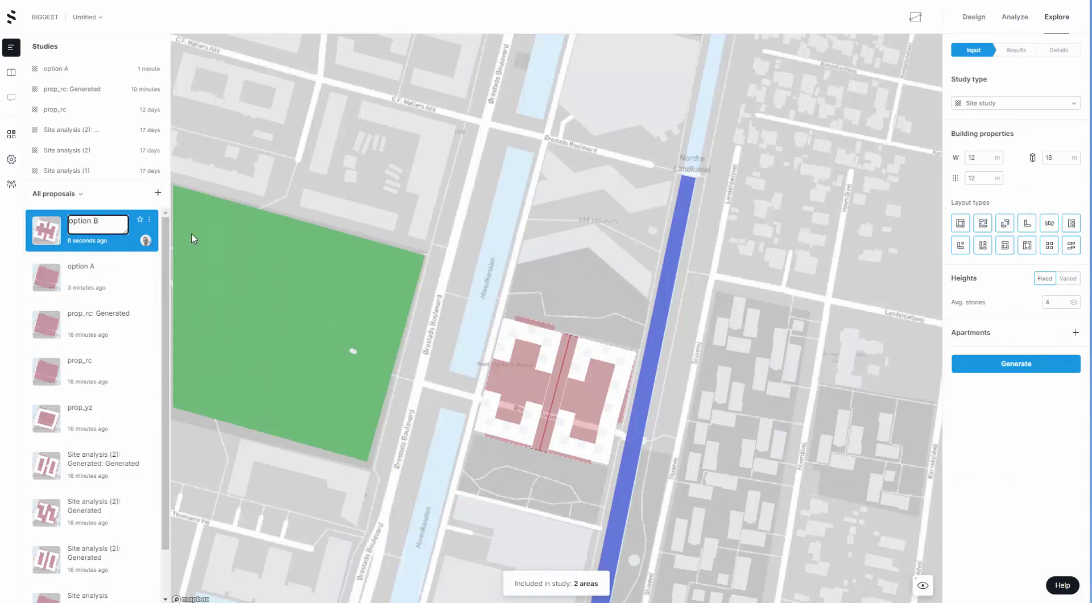
{"action": "key", "text": "Return"}
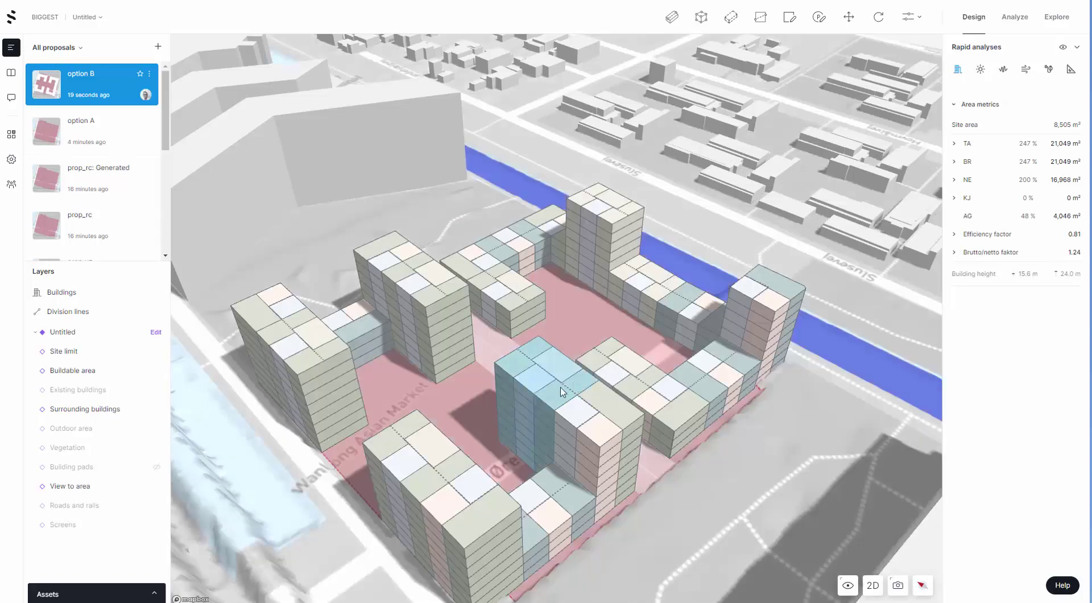
Examine option B's buildings in Design from several sides, including the division line, the canal and the green area.
{"action": "left_click_drag", "start_coordinate": [698, 417], "coordinate": [646, 373]}
{"action": "left_click", "coordinate": [586, 412]}
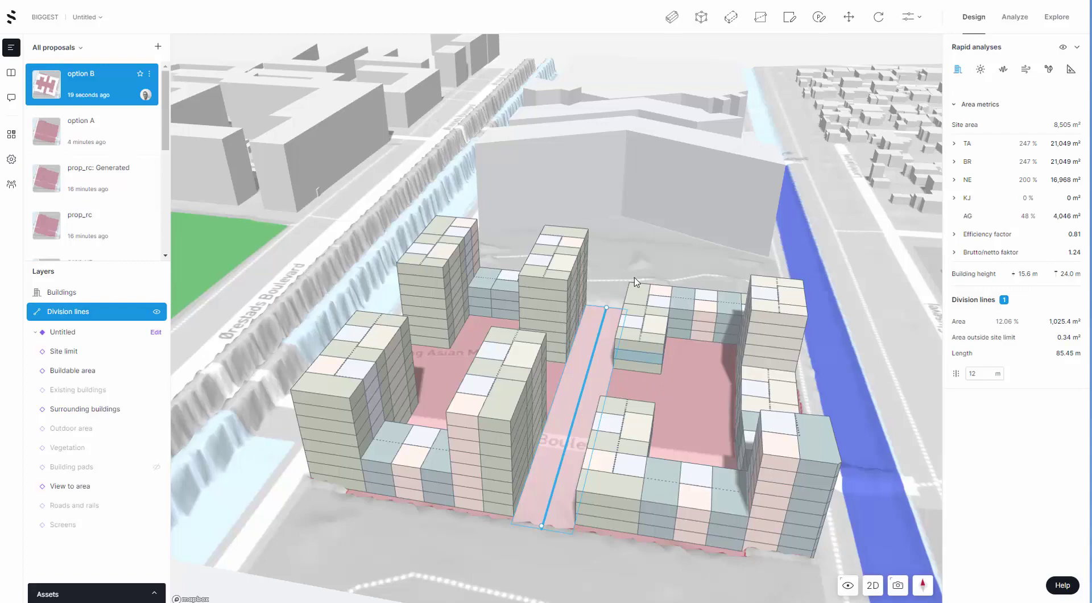
{"action": "right_click_drag", "start_coordinate": [633, 264], "coordinate": [738, 297]}
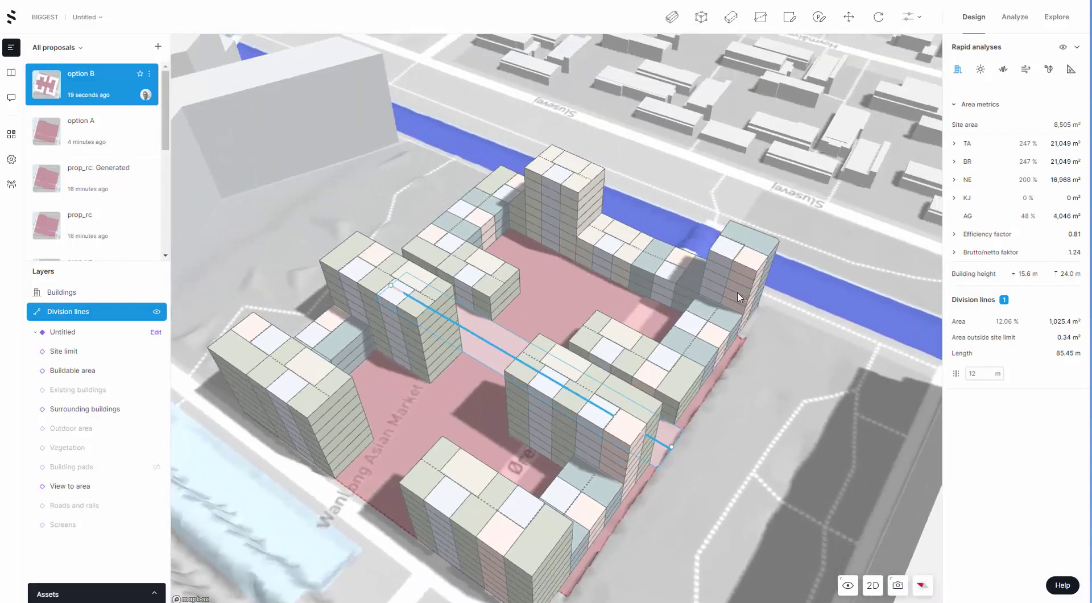
{"action": "right_click_drag", "start_coordinate": [526, 468], "coordinate": [641, 453]}
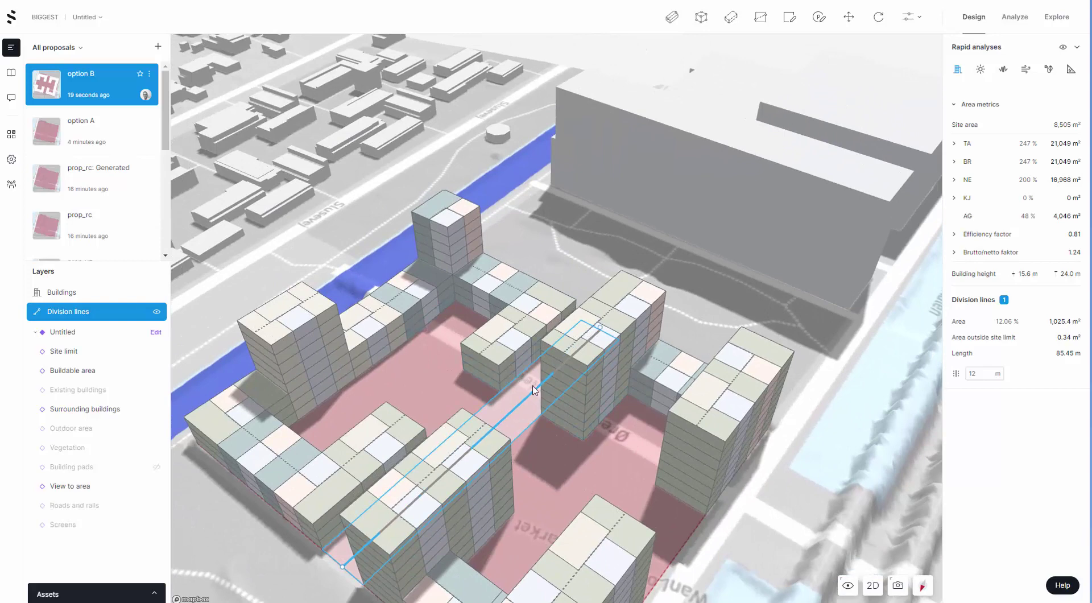
{"action": "left_click", "coordinate": [415, 371]}
{"action": "right_click_drag", "start_coordinate": [415, 373], "coordinate": [607, 353]}
{"action": "scroll", "coordinate": [548, 361], "scroll_direction": "down", "scroll_amount": 5}
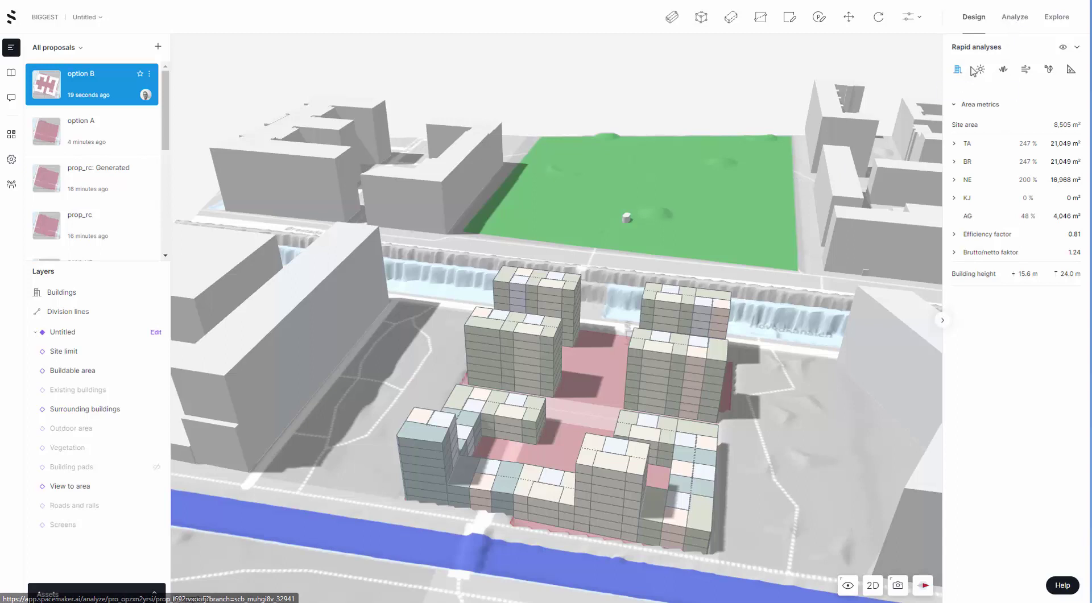
Run the view analysis on option B and show its View to area results for facades and units.
{"action": "left_click", "coordinate": [1013, 22]}
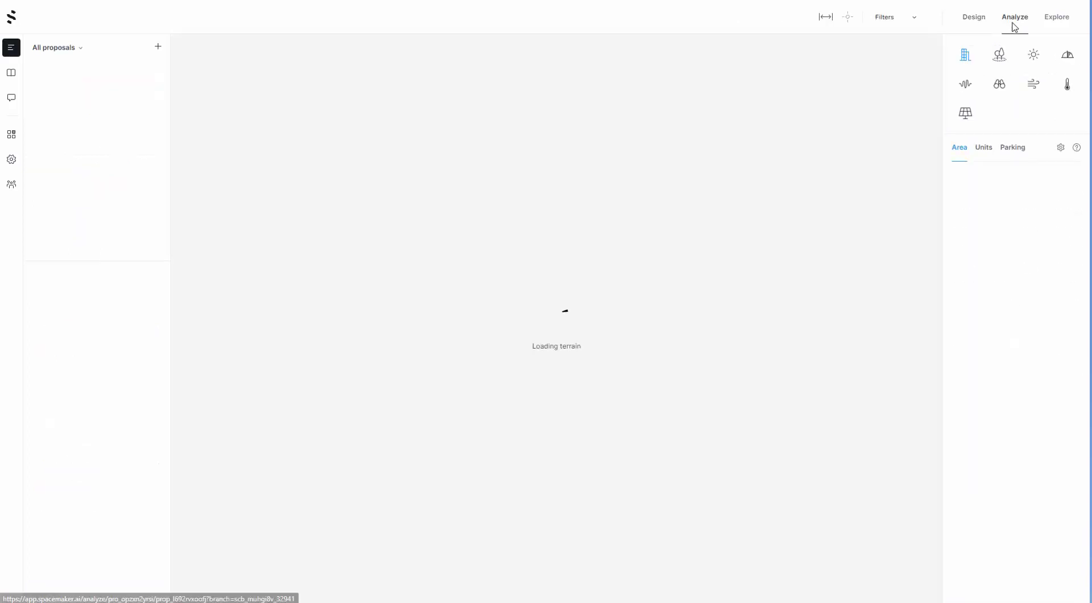
{"action": "left_click", "coordinate": [1005, 85]}
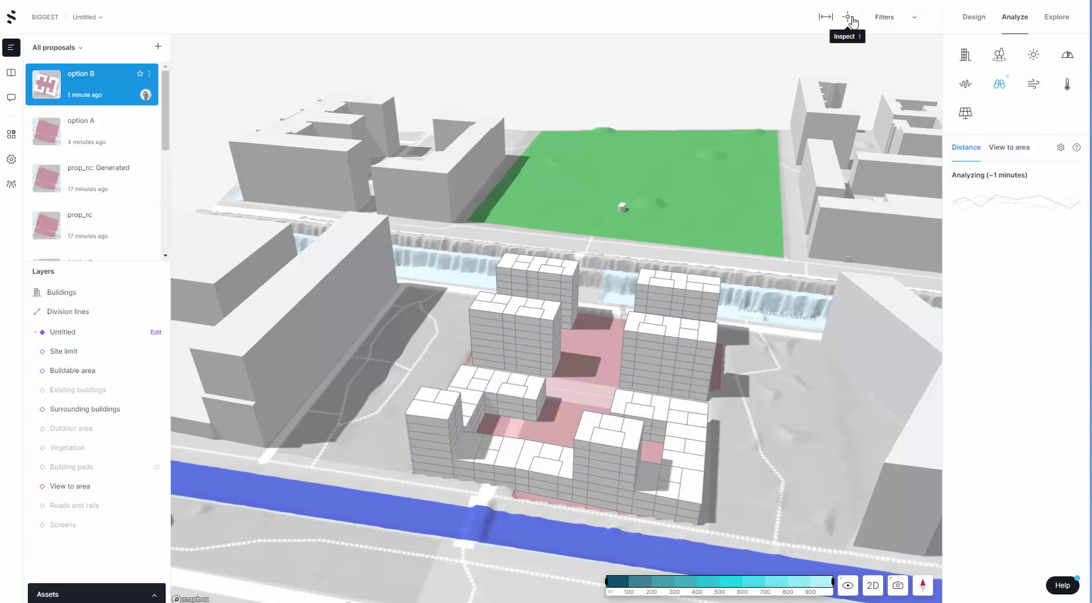
{"action": "left_click", "coordinate": [1008, 148]}
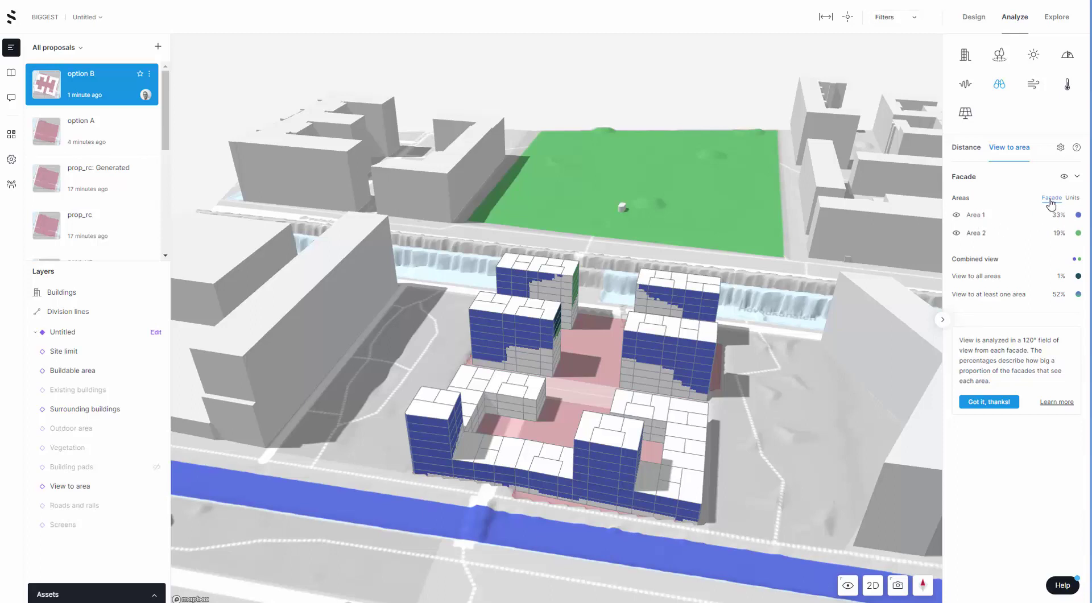
{"action": "left_click", "coordinate": [1071, 199]}
Inspect sight lines from several of option B's facades towards the canal and the green area.
{"action": "left_click", "coordinate": [847, 18]}
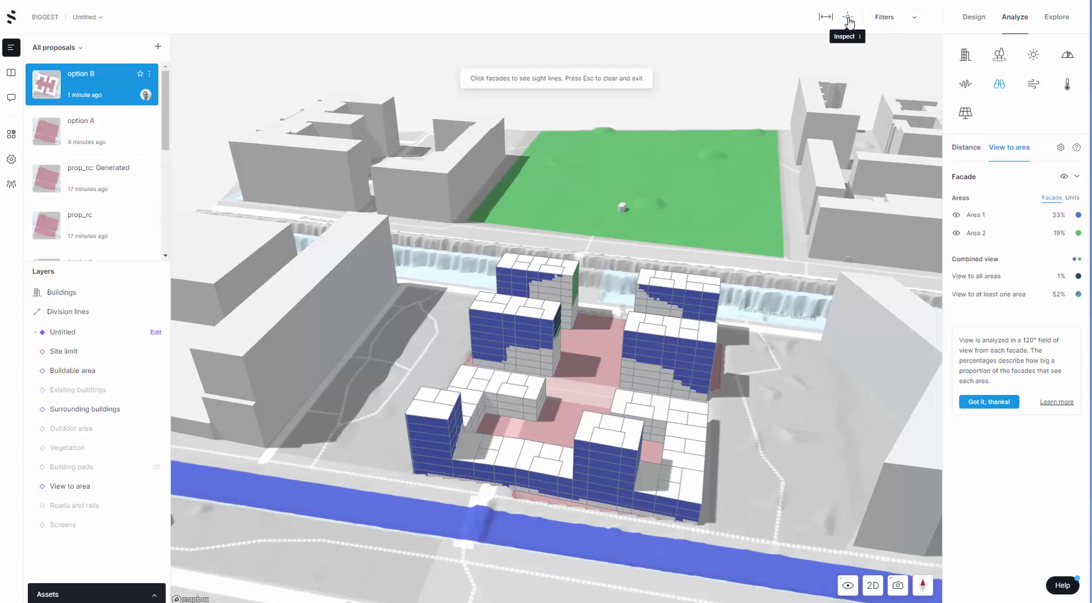
{"action": "left_click", "coordinate": [707, 348]}
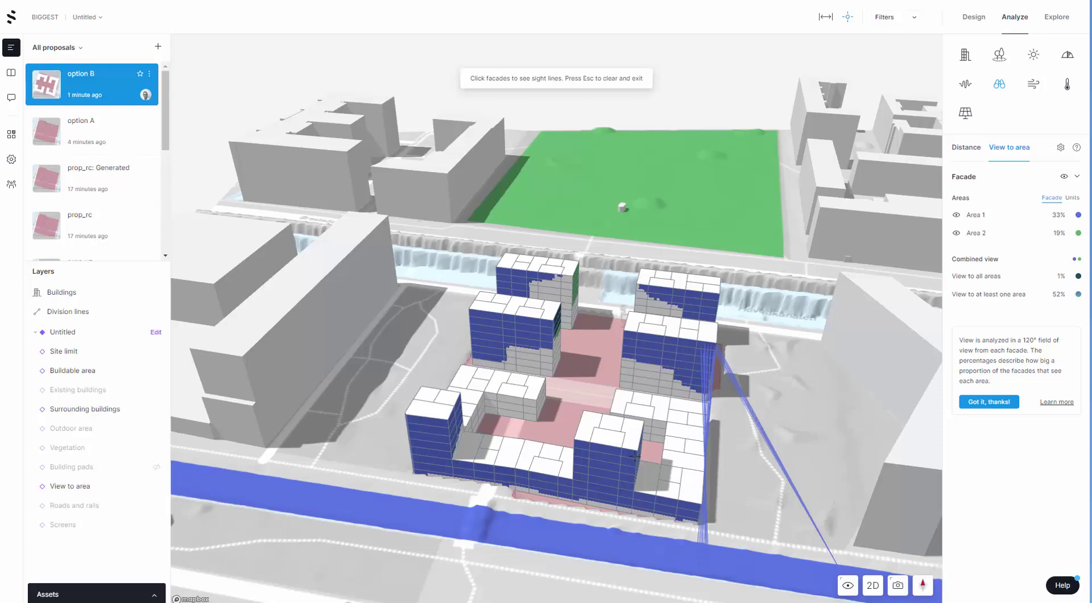
{"action": "left_click", "coordinate": [632, 458]}
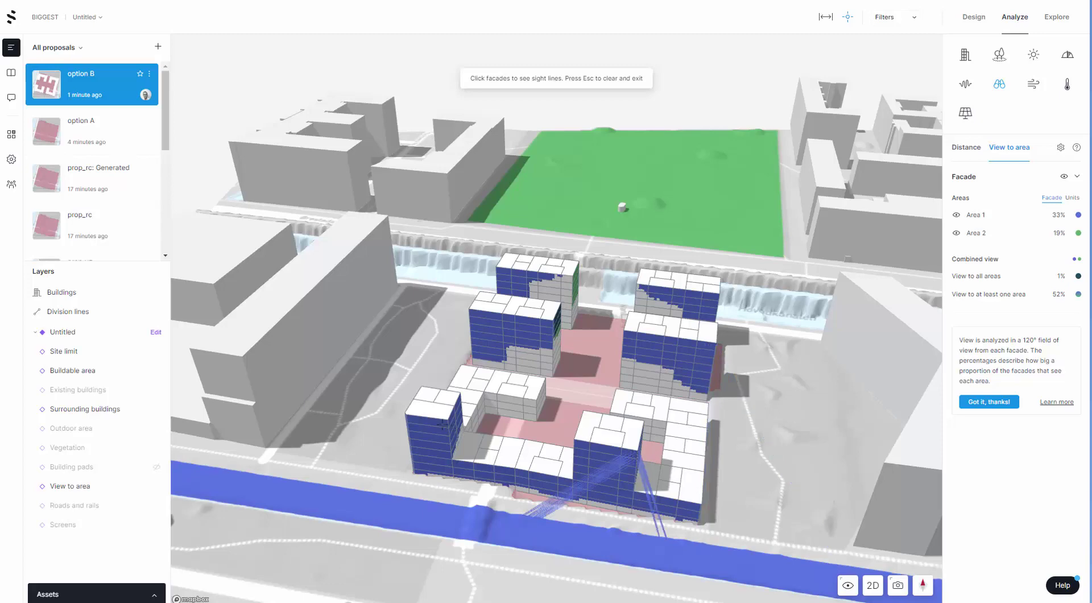
{"action": "right_click_drag", "start_coordinate": [443, 424], "coordinate": [623, 470]}
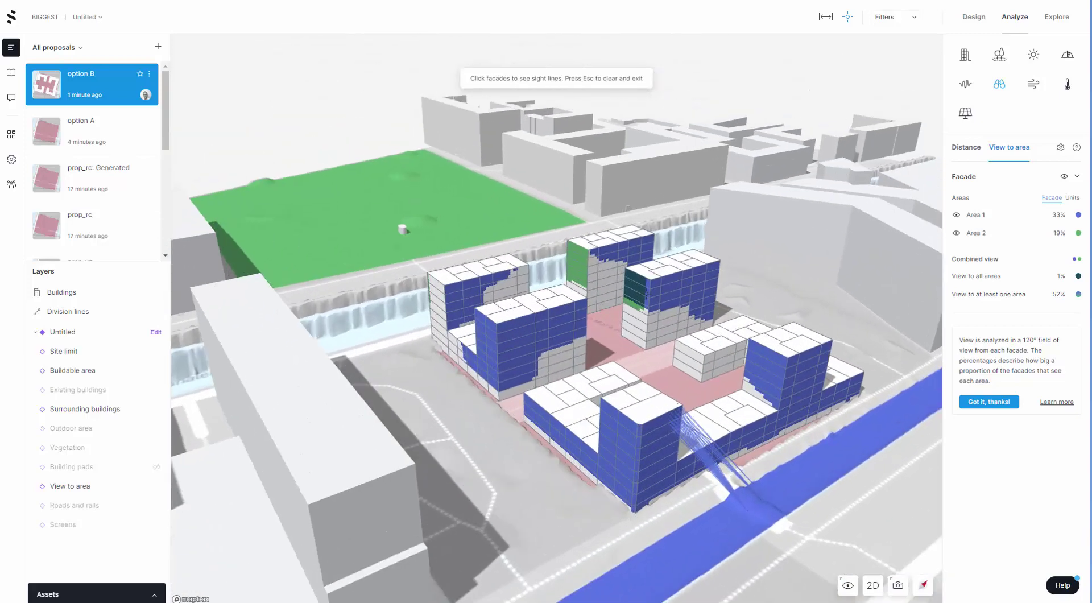
{"action": "scroll", "coordinate": [661, 283], "scroll_direction": "up", "scroll_amount": 3}
{"action": "left_click", "coordinate": [653, 281]}
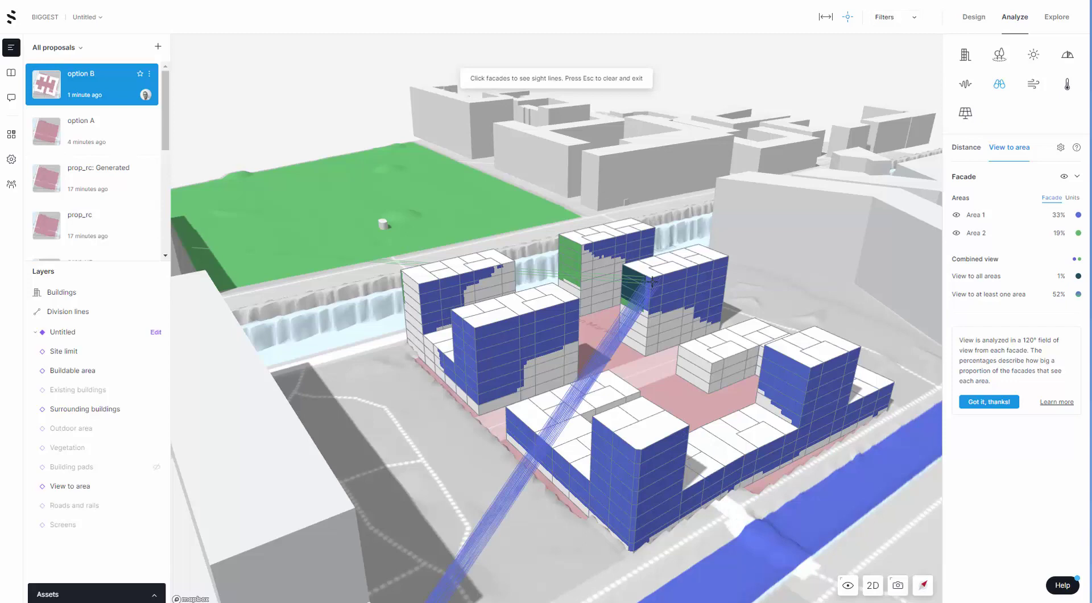
{"action": "scroll", "coordinate": [634, 268], "scroll_direction": "up", "scroll_amount": 2}
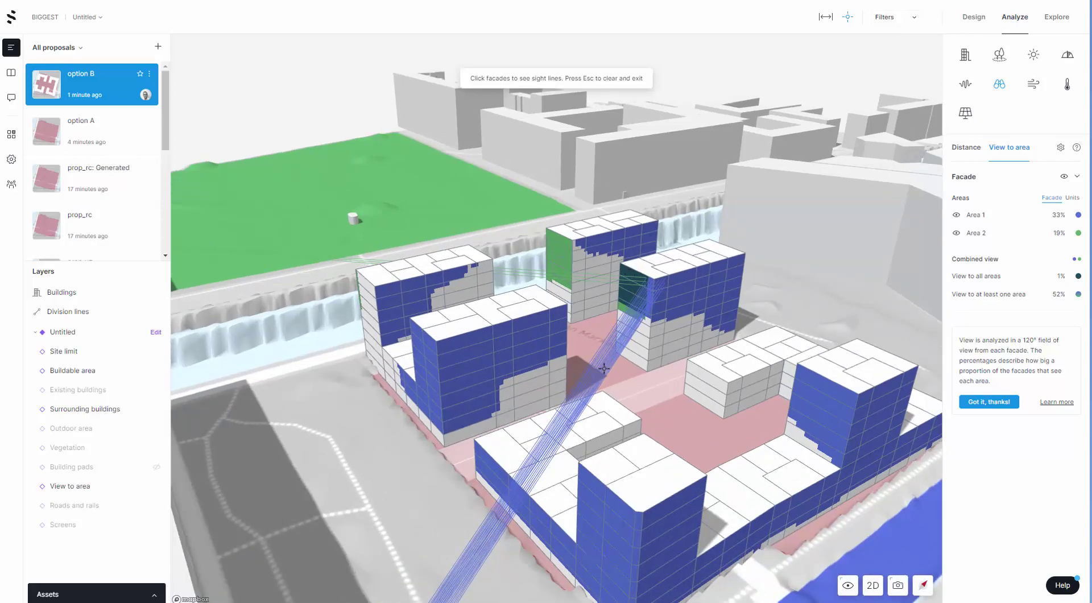
Inspect the sight lines from the facade that overlooks both the canal and the green area.
{"action": "right_click_drag", "start_coordinate": [604, 368], "coordinate": [806, 355]}
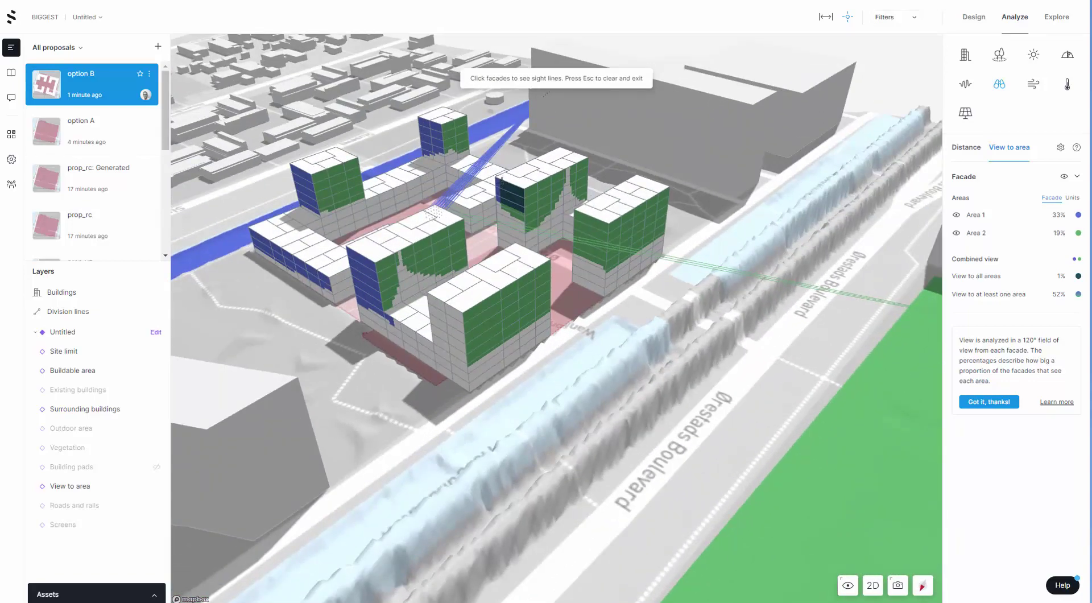
{"action": "left_click", "coordinate": [501, 181]}
{"action": "right_click_drag", "start_coordinate": [502, 181], "coordinate": [524, 184]}
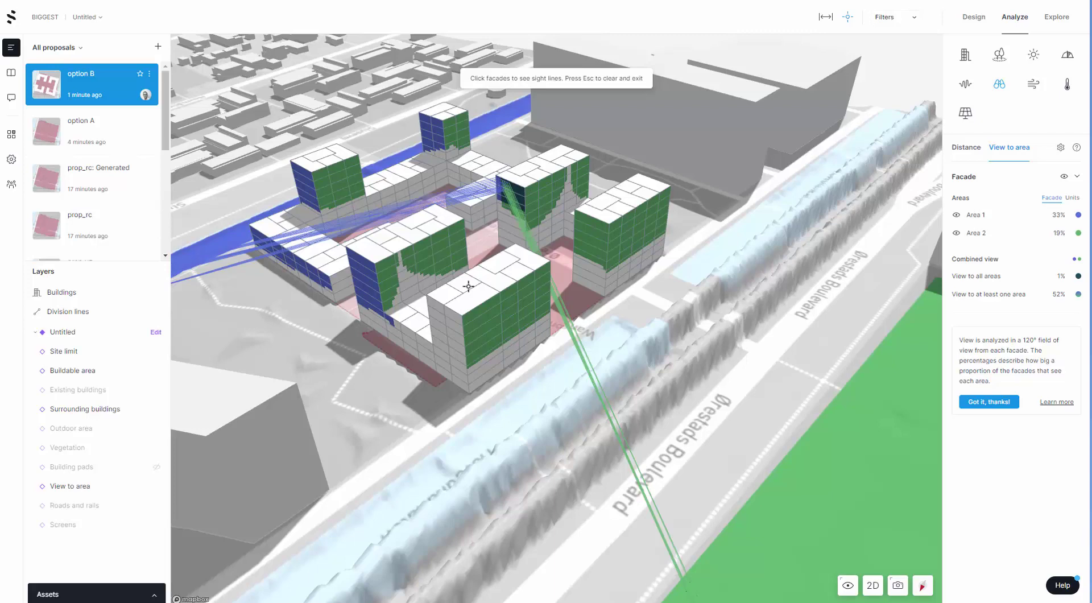
Show option B's view distance results and limit the displayed distance range to 0–200 m.
{"action": "left_click", "coordinate": [966, 149]}
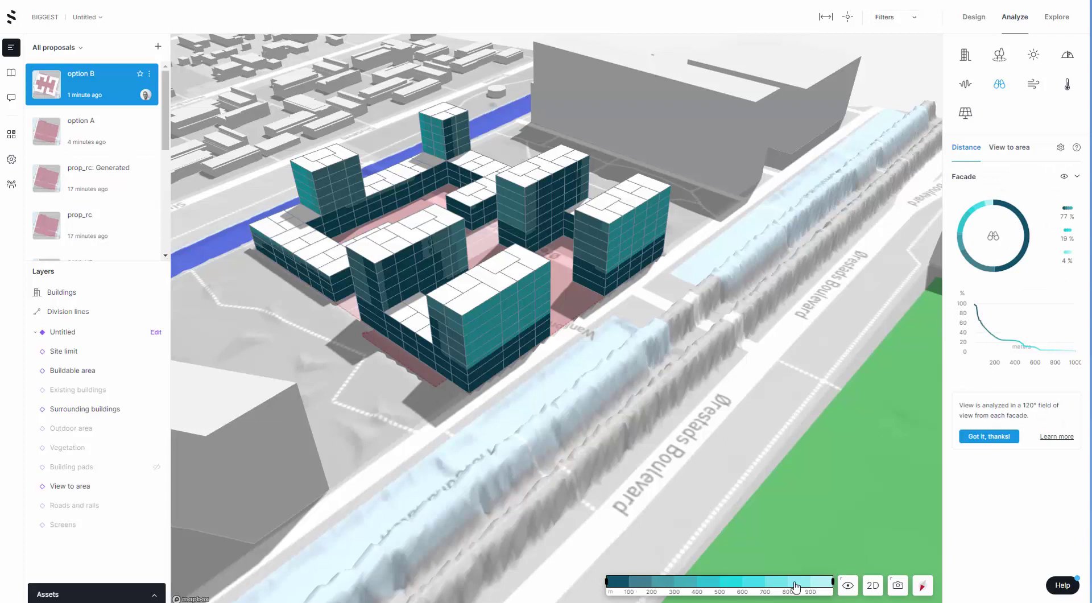
{"action": "left_click_drag", "start_coordinate": [830, 586], "coordinate": [657, 592]}
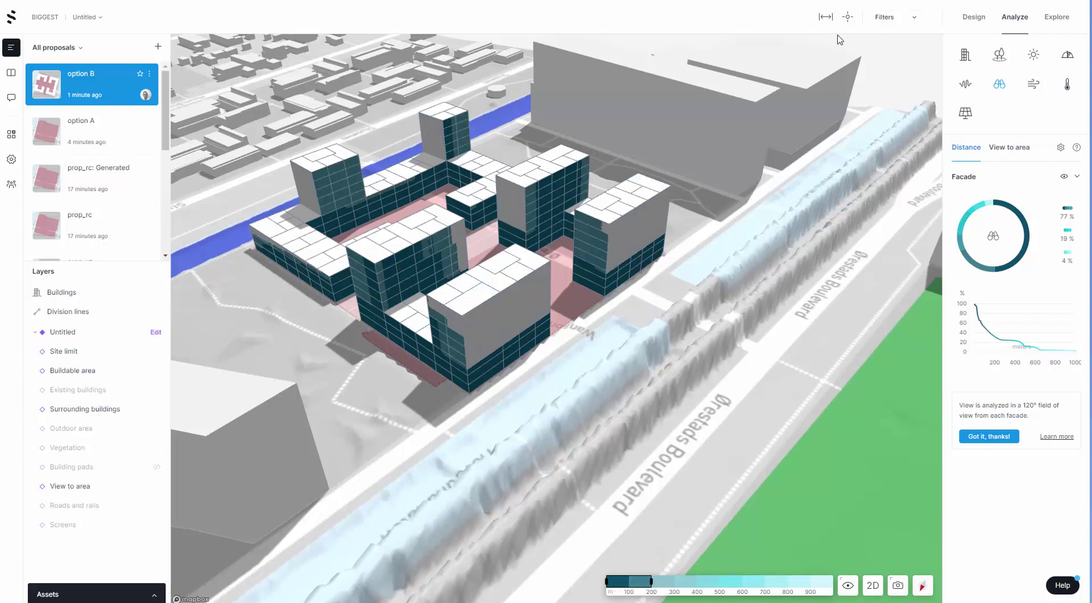
Inspect view distances from several low-floor facades around the courtyard, and return to the View to area results.
{"action": "left_click", "coordinate": [847, 17]}
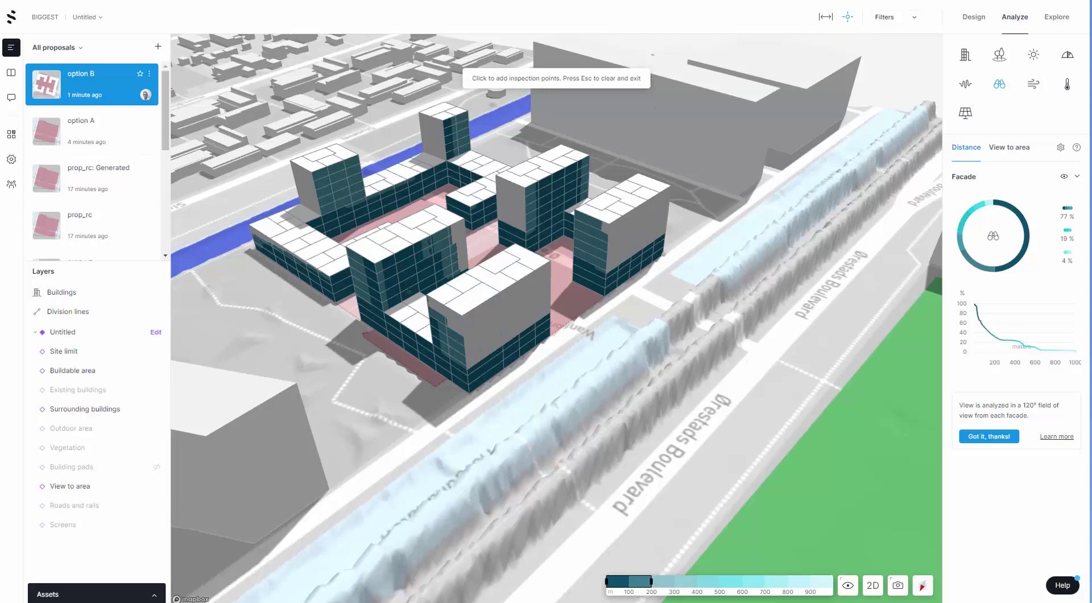
{"action": "left_click", "coordinate": [471, 341]}
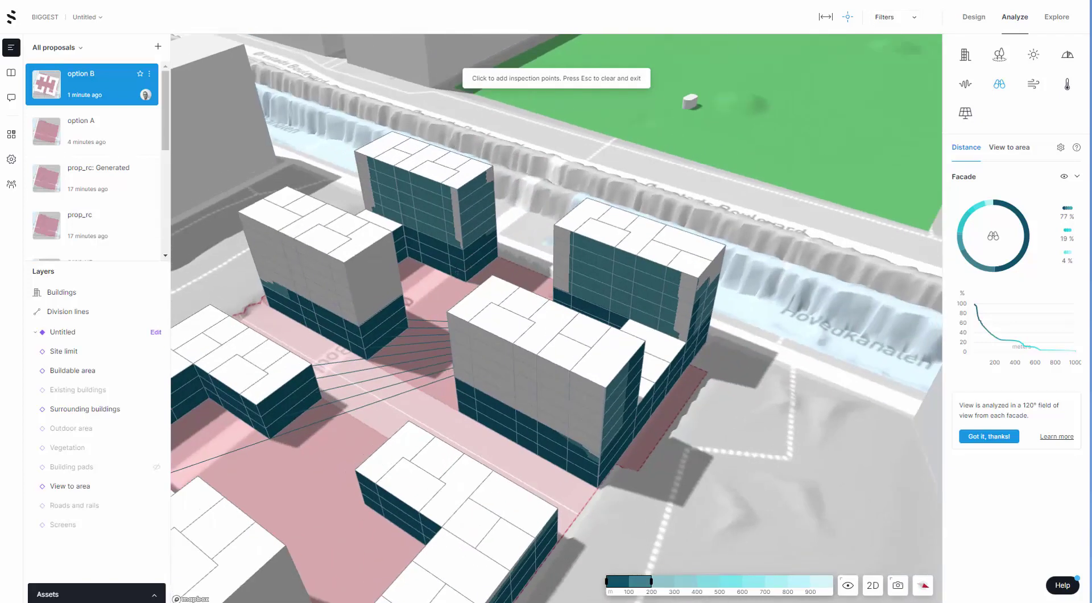
{"action": "left_click", "coordinate": [455, 274]}
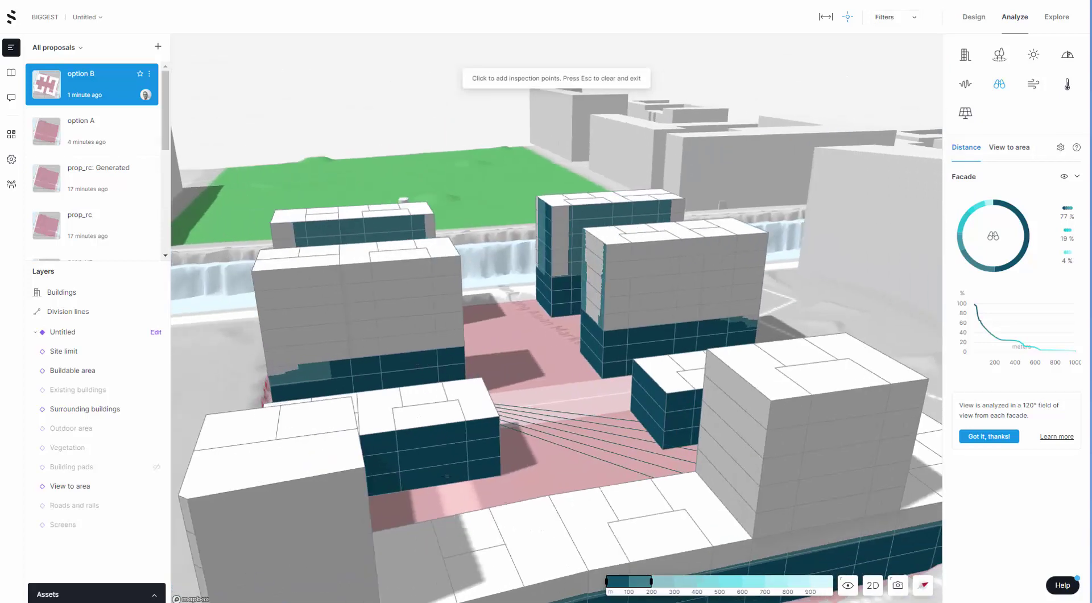
{"action": "left_click", "coordinate": [447, 476]}
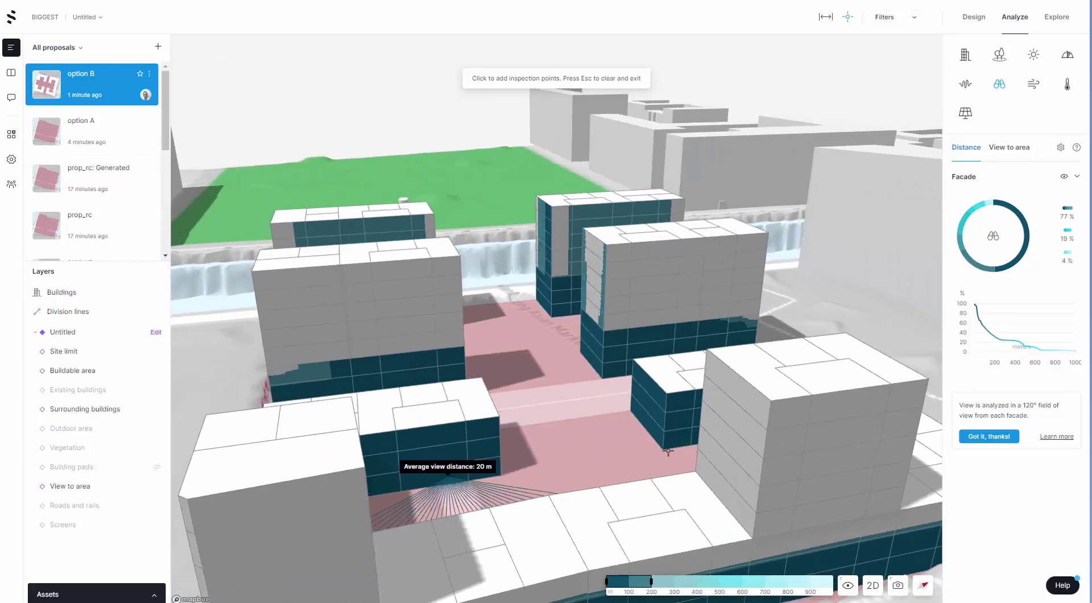
{"action": "left_click", "coordinate": [646, 419]}
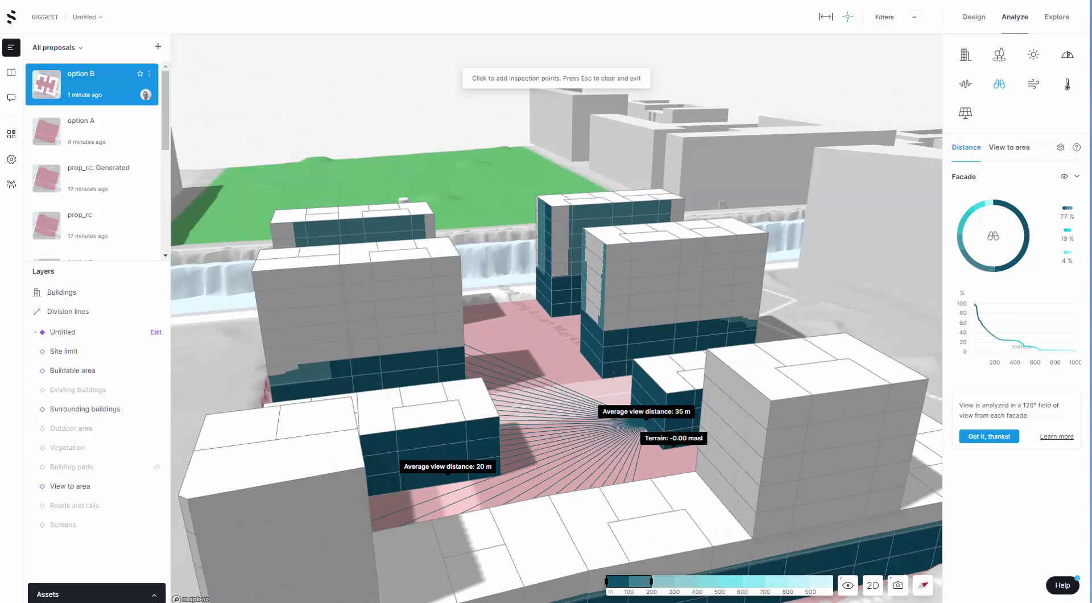
{"action": "left_click", "coordinate": [611, 370]}
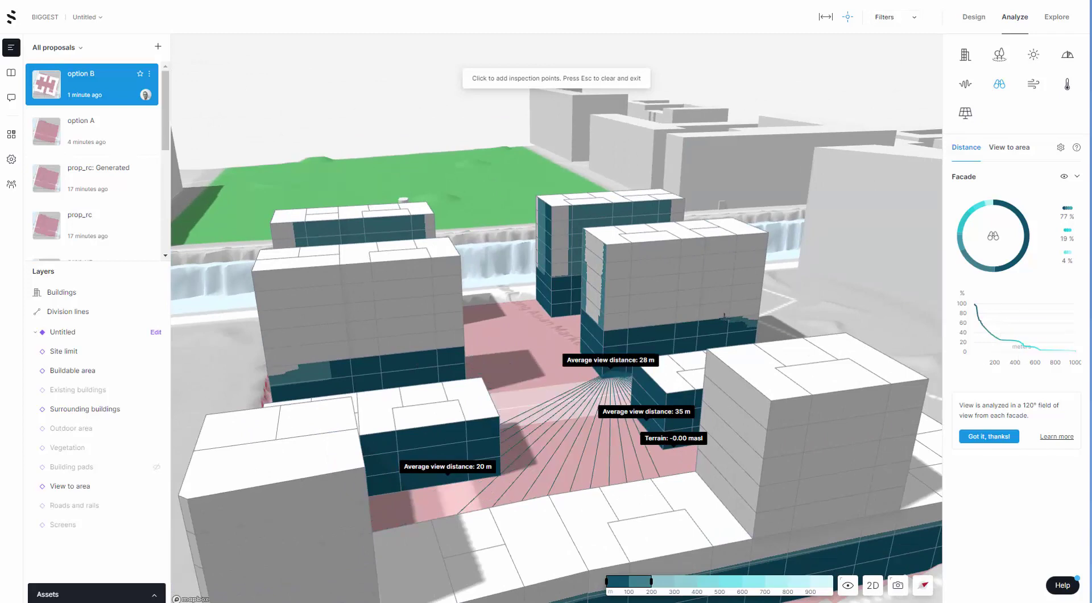
{"action": "right_click_drag", "start_coordinate": [673, 449], "coordinate": [938, 256]}
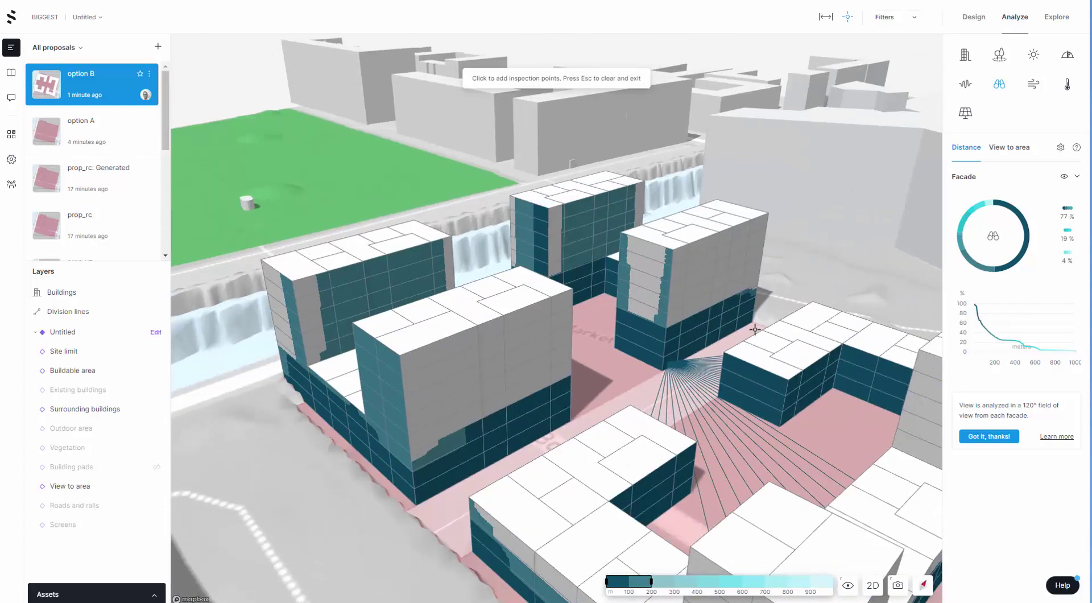
{"action": "left_click", "coordinate": [1010, 147]}
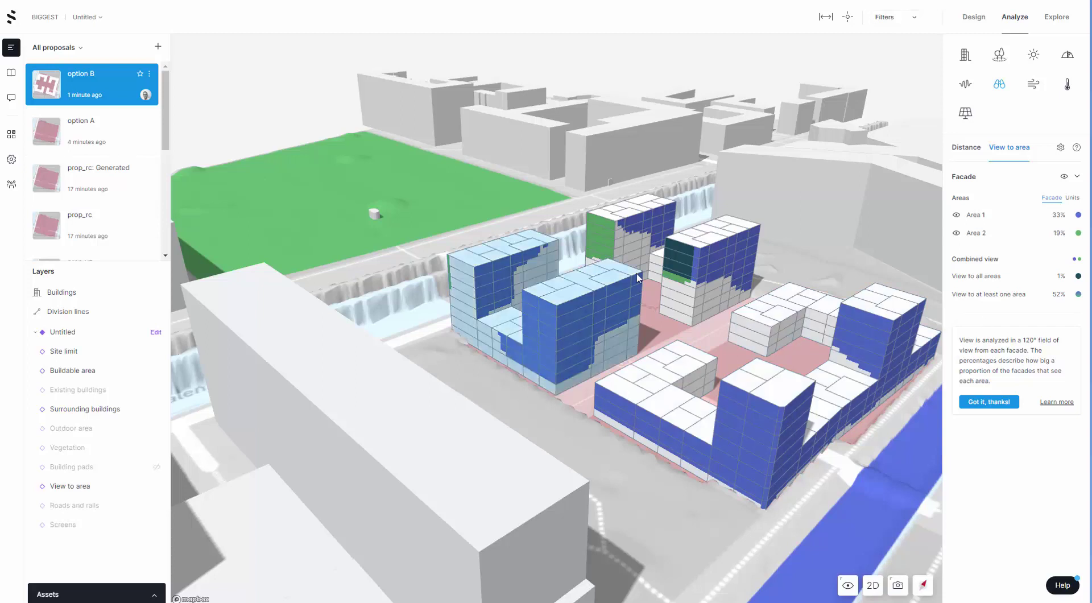
Switch option B to Design and colour its buildings by function.
{"action": "left_click", "coordinate": [973, 19]}
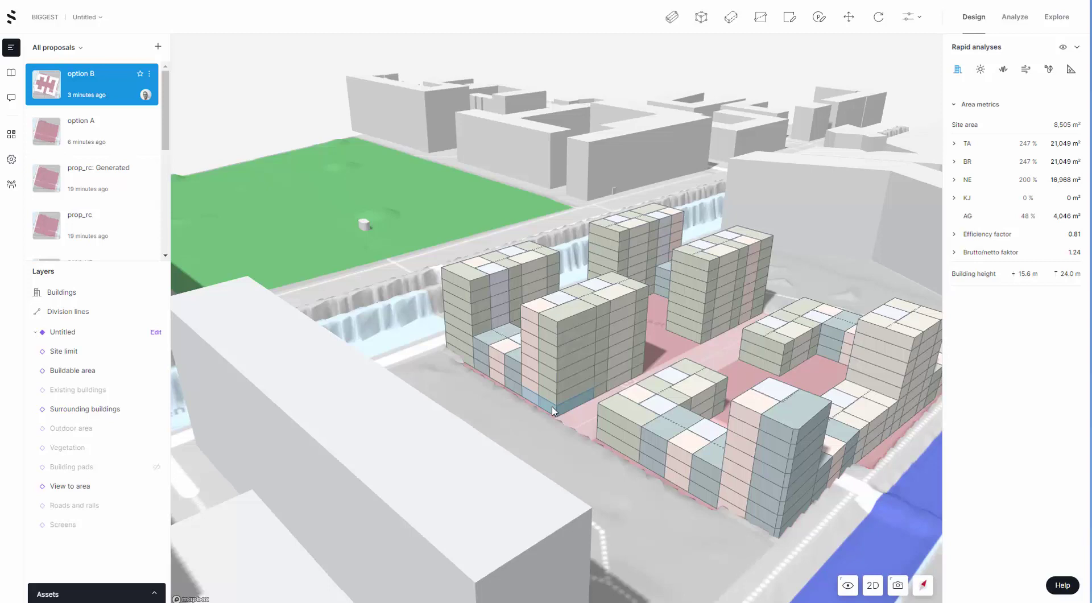
{"action": "left_click", "coordinate": [635, 458]}
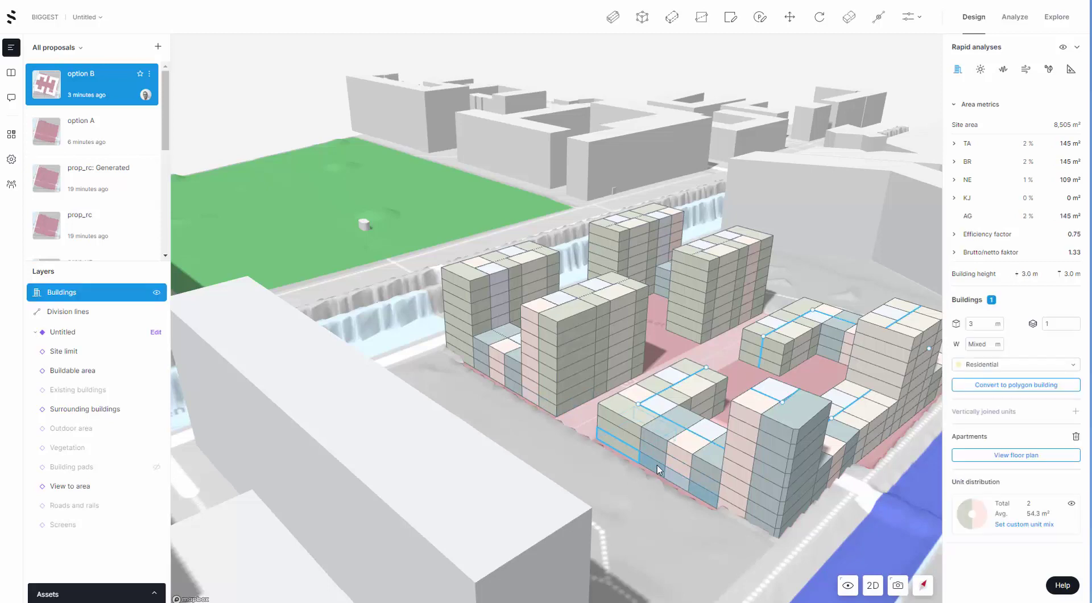
{"action": "left_click_drag", "start_coordinate": [658, 469], "coordinate": [796, 520]}
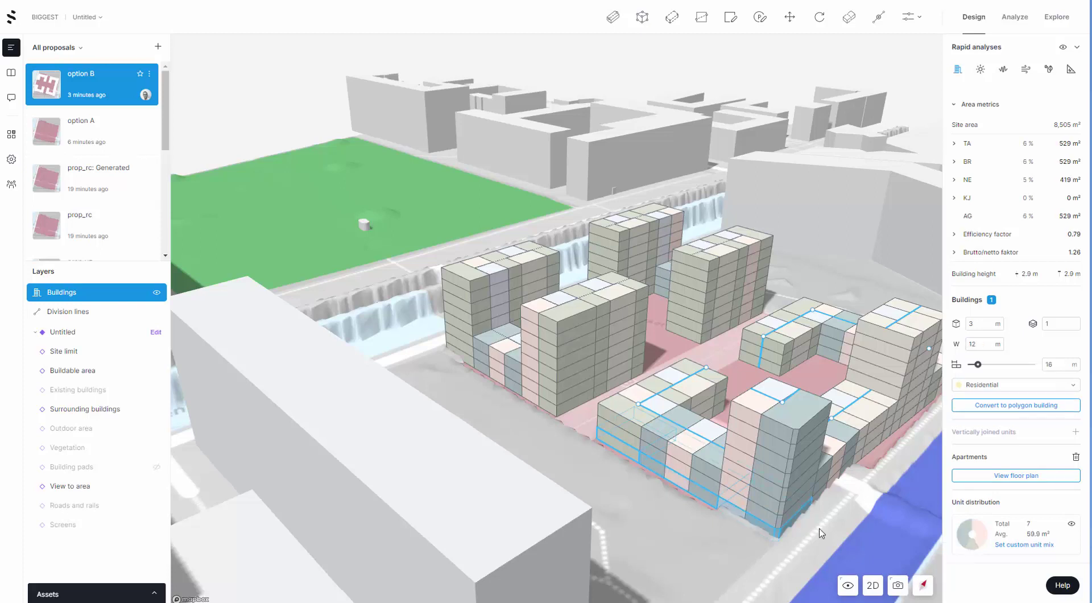
{"action": "left_click", "coordinate": [855, 591]}
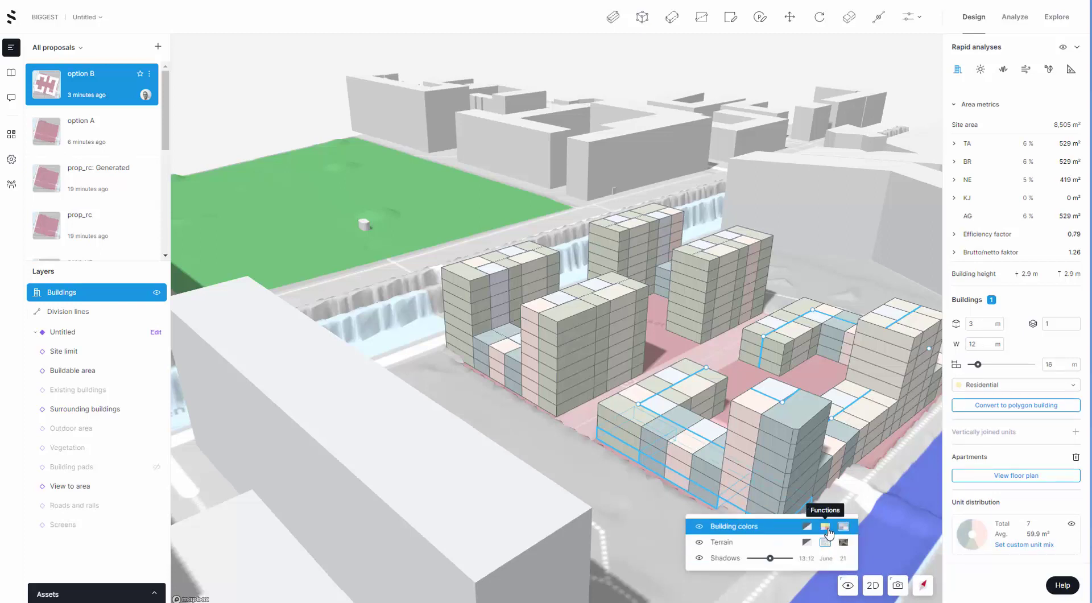
{"action": "left_click", "coordinate": [826, 529]}
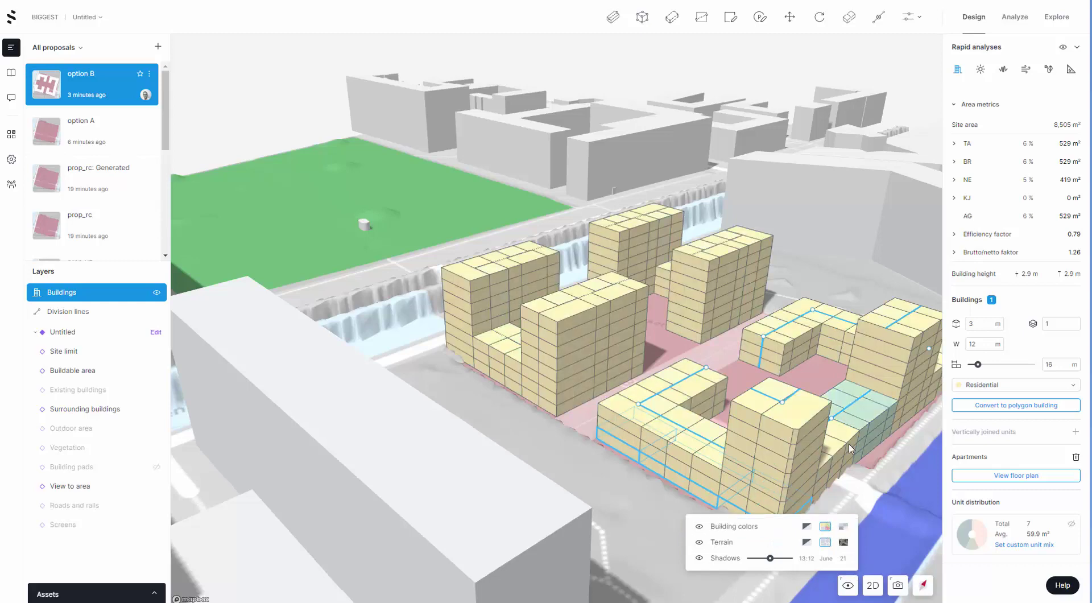
{"action": "left_click", "coordinate": [882, 513]}
{"action": "right_click_drag", "start_coordinate": [721, 508], "coordinate": [560, 419]}
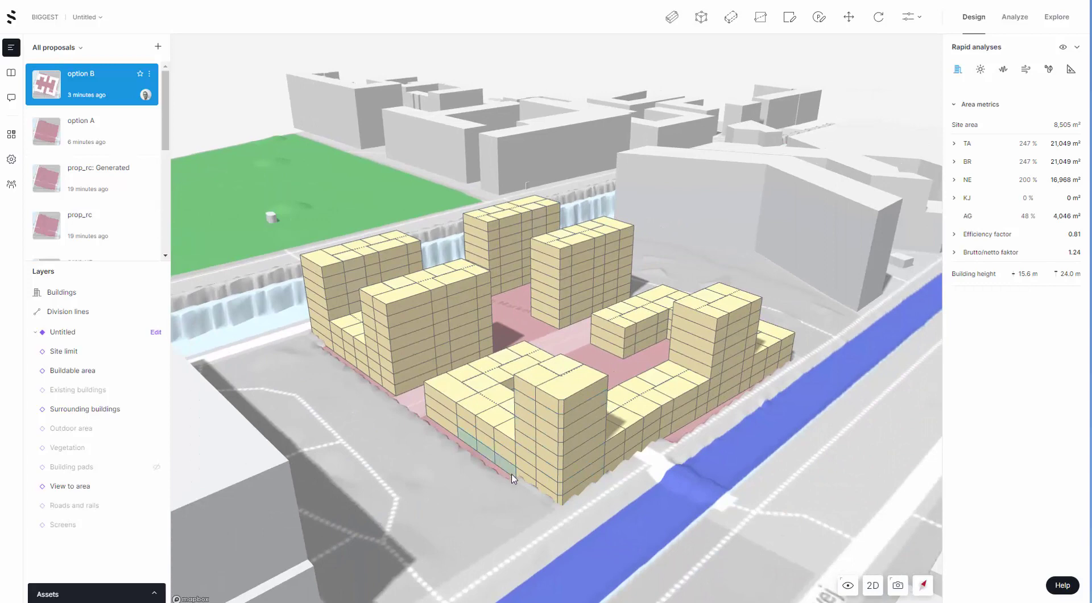
Set the ground-floor units along the site's short side, across both building groups and the corner tower, to Commercial.
{"action": "left_click", "coordinate": [505, 467]}
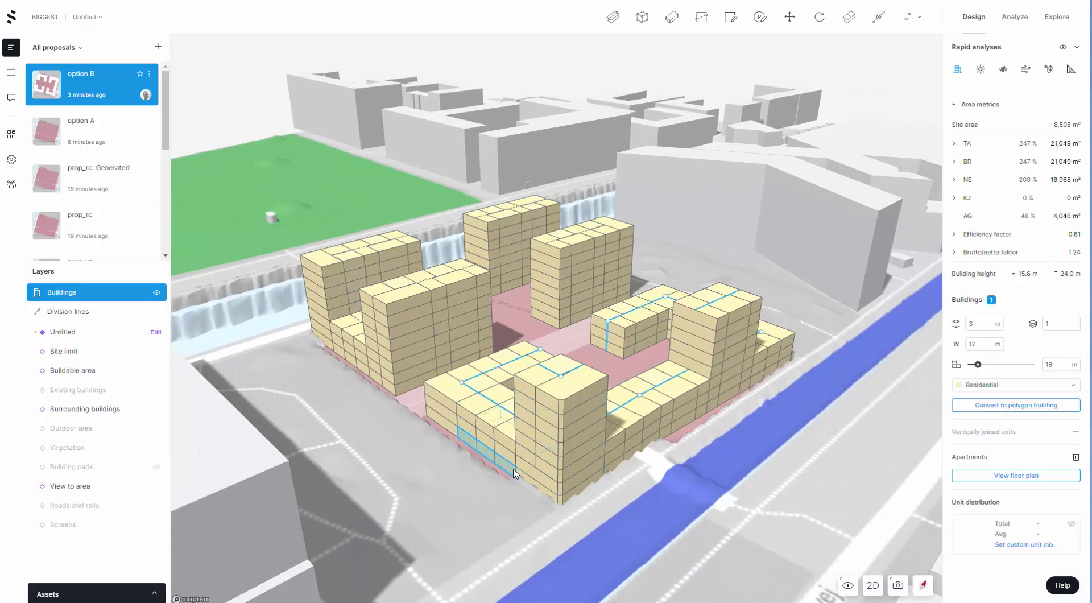
{"action": "left_click", "coordinate": [989, 385]}
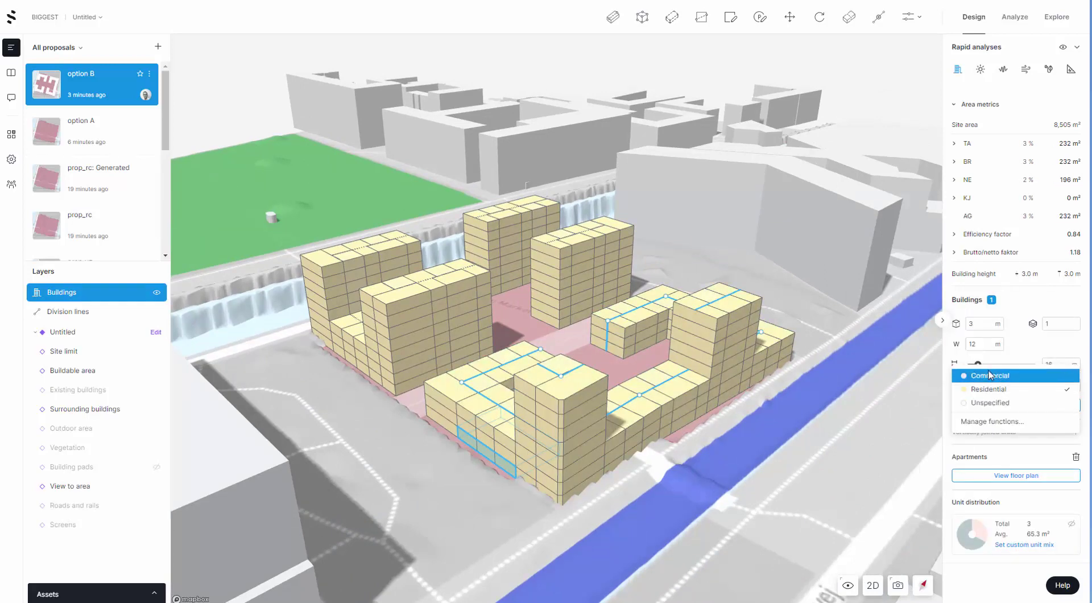
{"action": "left_click", "coordinate": [529, 488]}
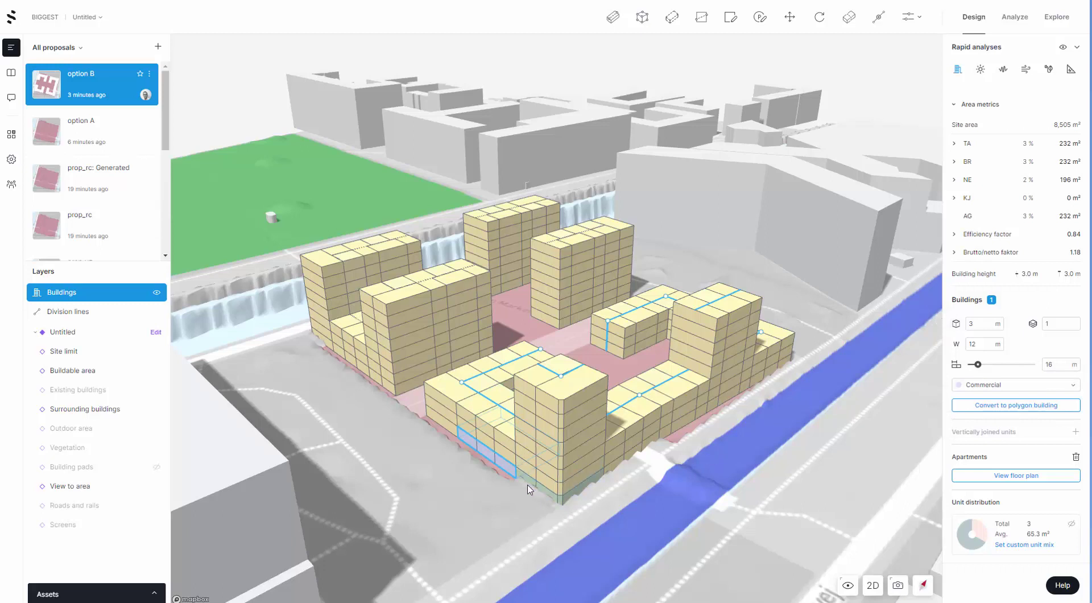
{"action": "left_click", "coordinate": [446, 433], "text": "shift"}
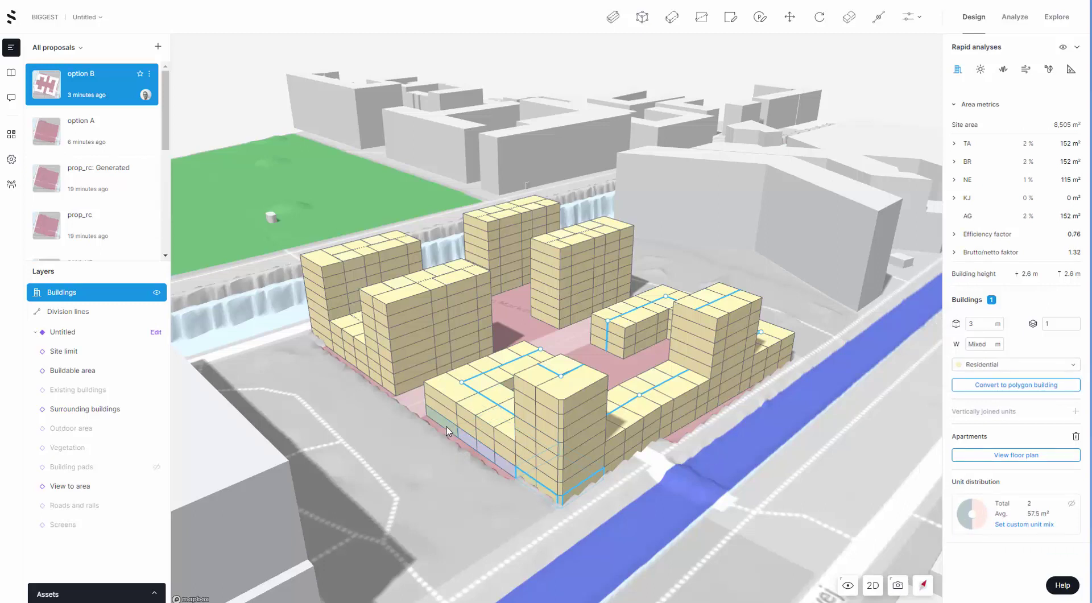
{"action": "left_click", "coordinate": [388, 392], "text": "shift"}
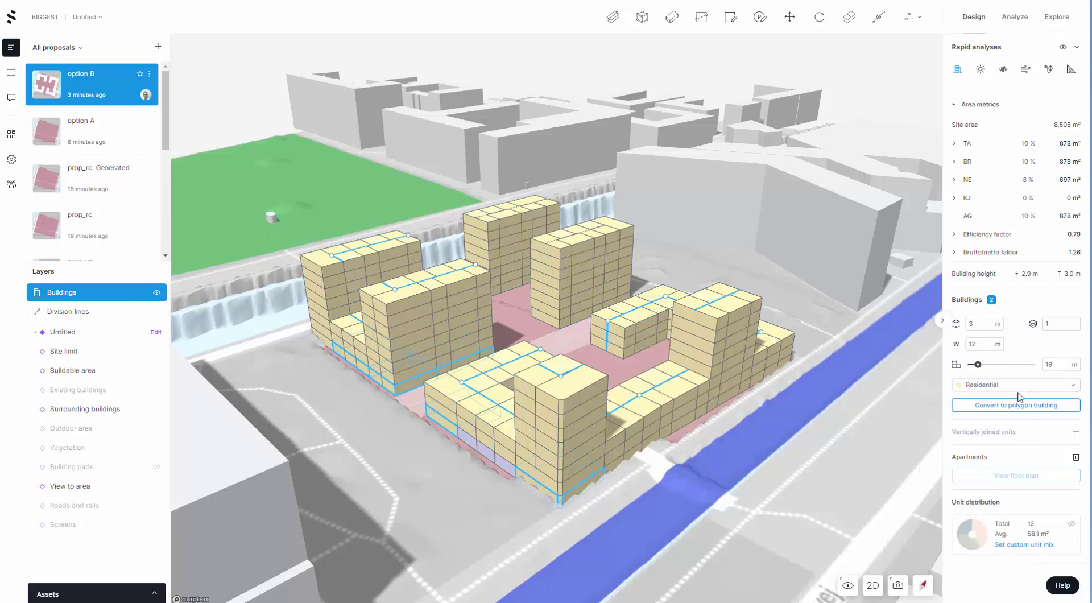
{"action": "left_click", "coordinate": [1046, 385]}
{"action": "left_click", "coordinate": [995, 378]}
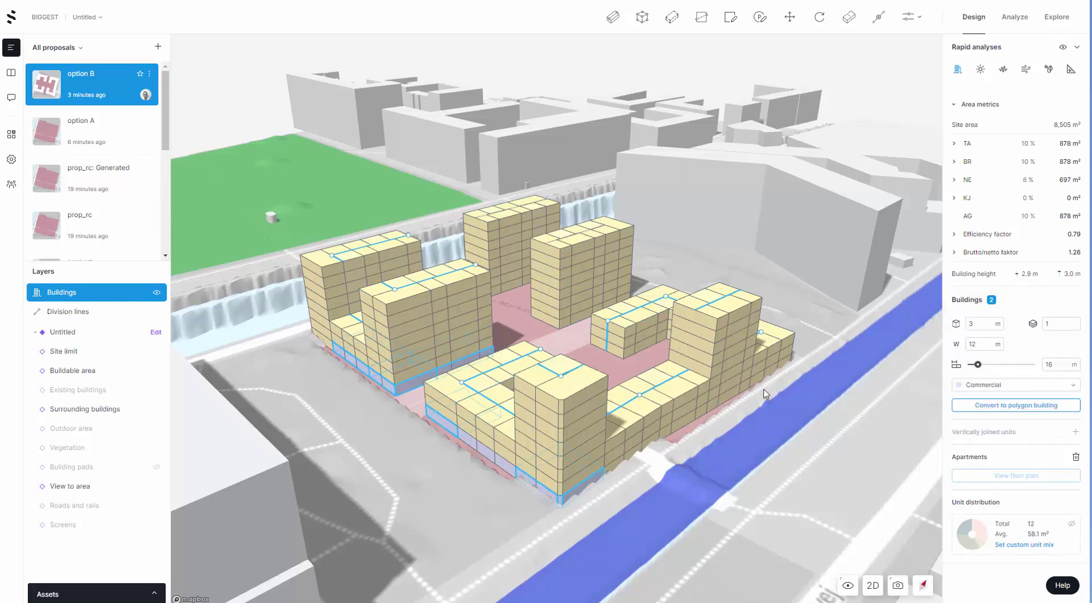
Set the remaining ground-floor units along the canal and in the courtyard wing to Commercial.
{"action": "left_click", "coordinate": [636, 461]}
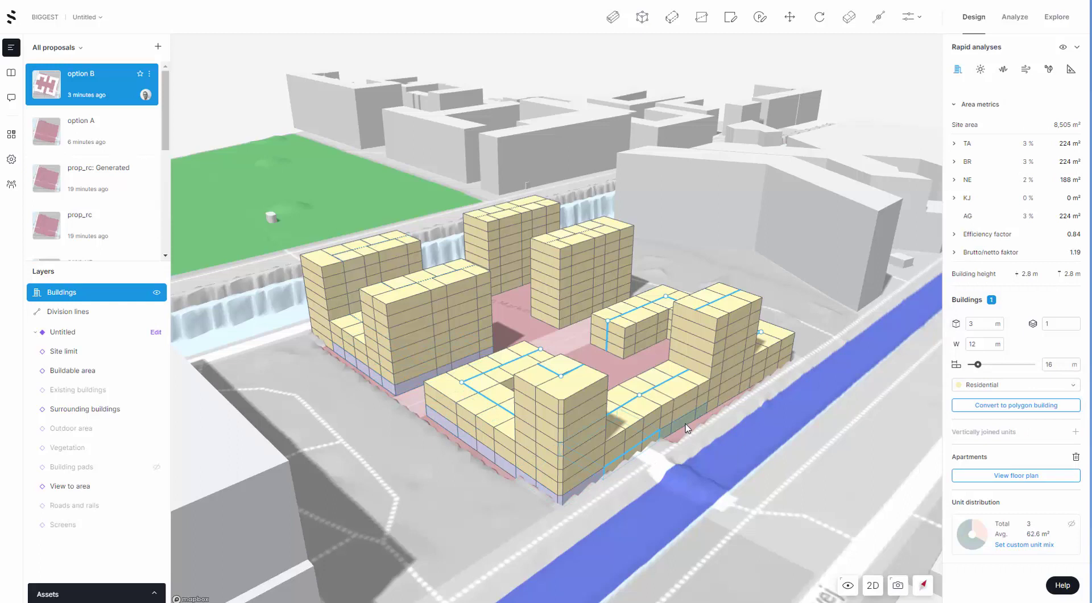
{"action": "left_click", "coordinate": [714, 400]}
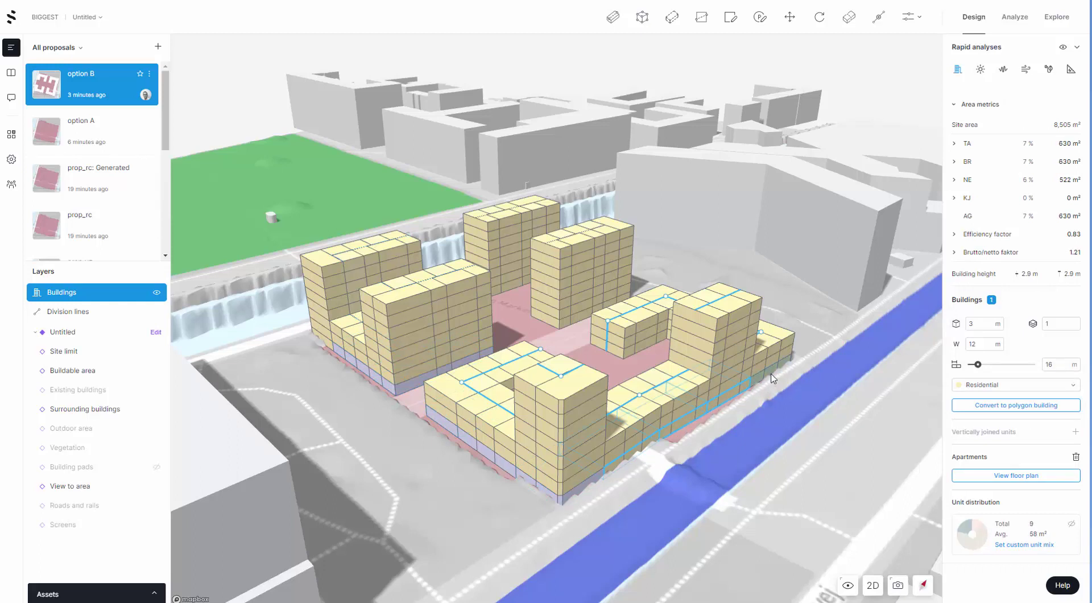
{"action": "left_click", "coordinate": [649, 344]}
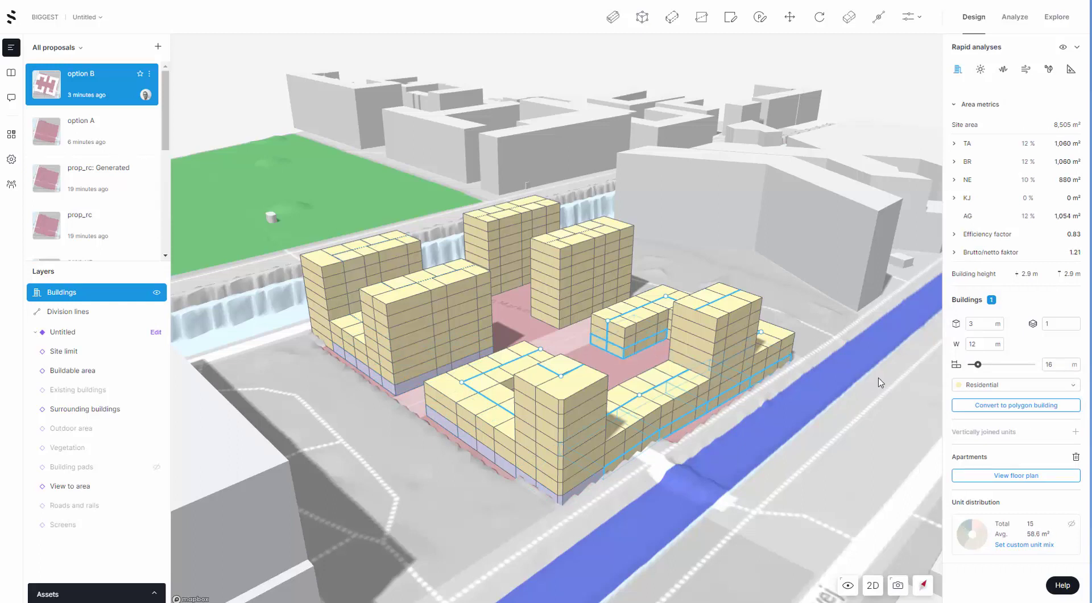
{"action": "left_click", "coordinate": [976, 387]}
{"action": "left_click", "coordinate": [977, 393]}
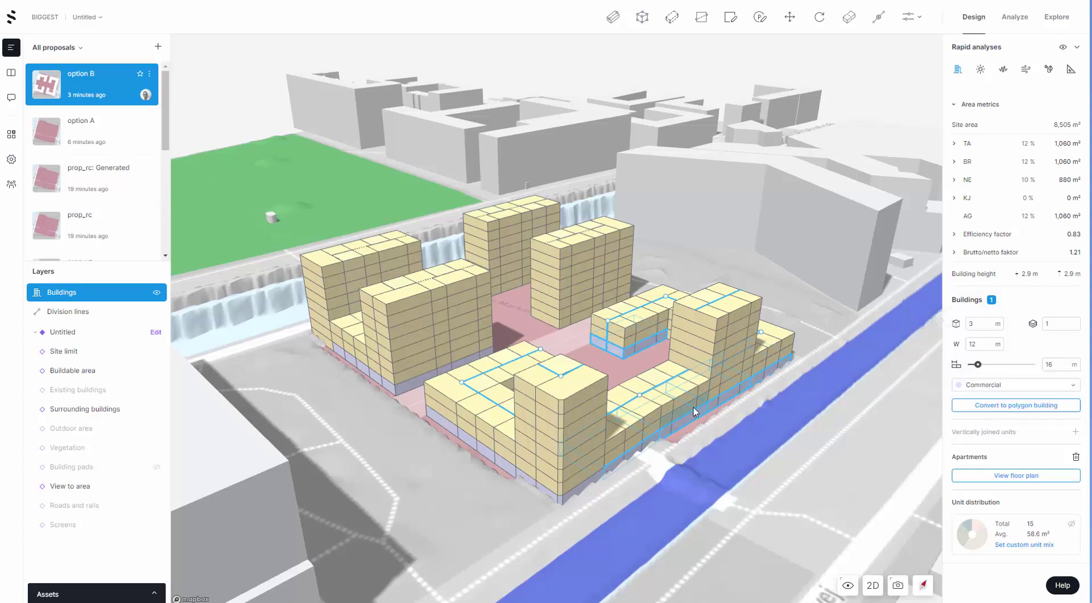
Review the commercial ground floors, recolour the buildings by apartment unit, and set the shadow time to 16:20.
{"action": "right_click_drag", "start_coordinate": [732, 482], "coordinate": [470, 445]}
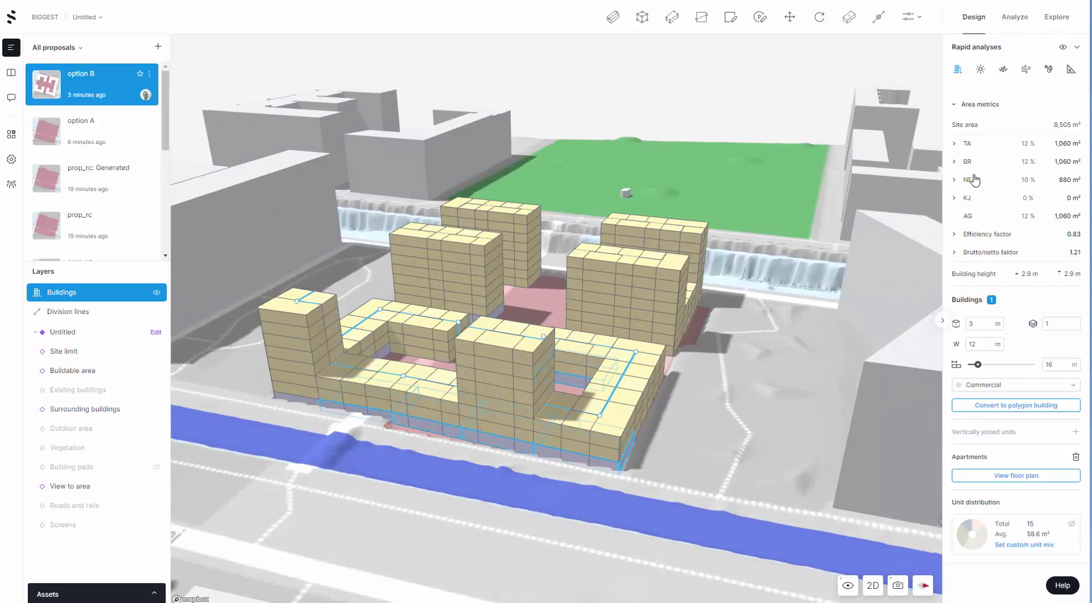
{"action": "right_click_drag", "start_coordinate": [779, 326], "coordinate": [739, 342]}
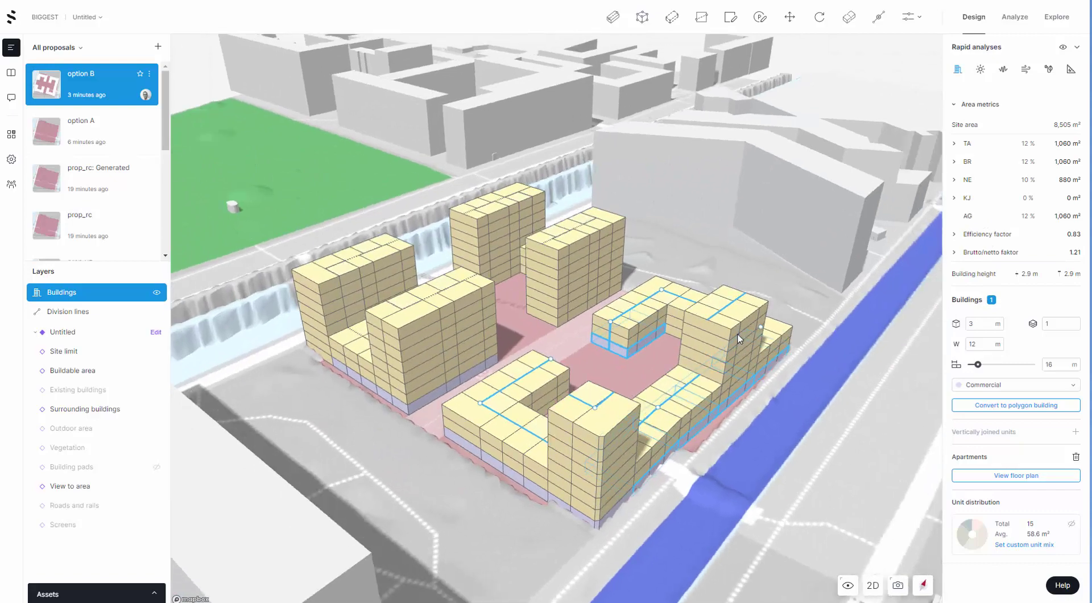
{"action": "right_click_drag", "start_coordinate": [668, 338], "coordinate": [721, 374]}
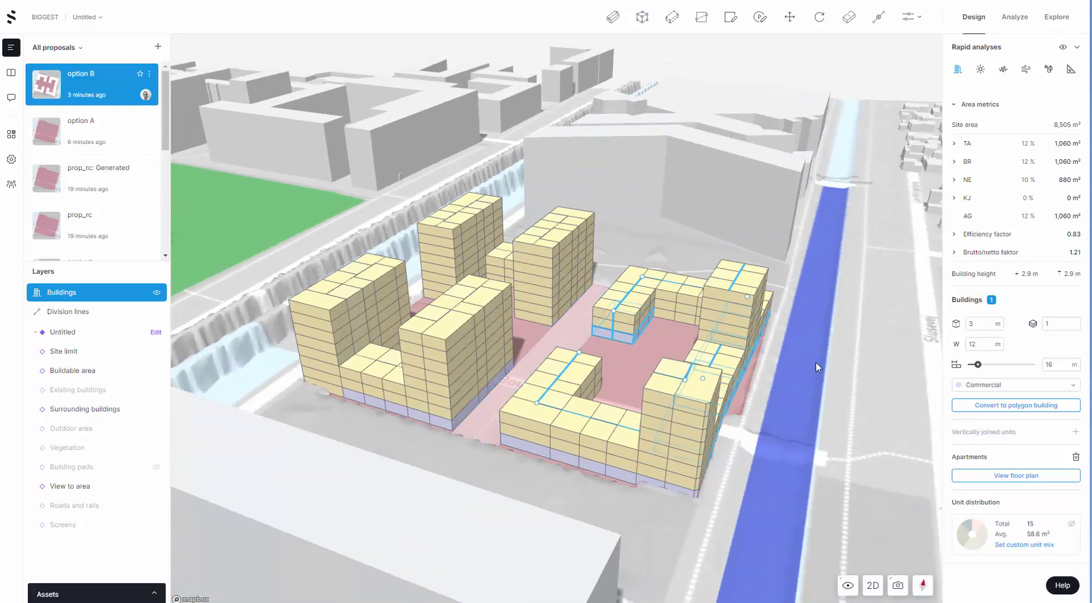
{"action": "right_click_drag", "start_coordinate": [816, 362], "coordinate": [821, 556]}
{"action": "left_click", "coordinate": [852, 589]}
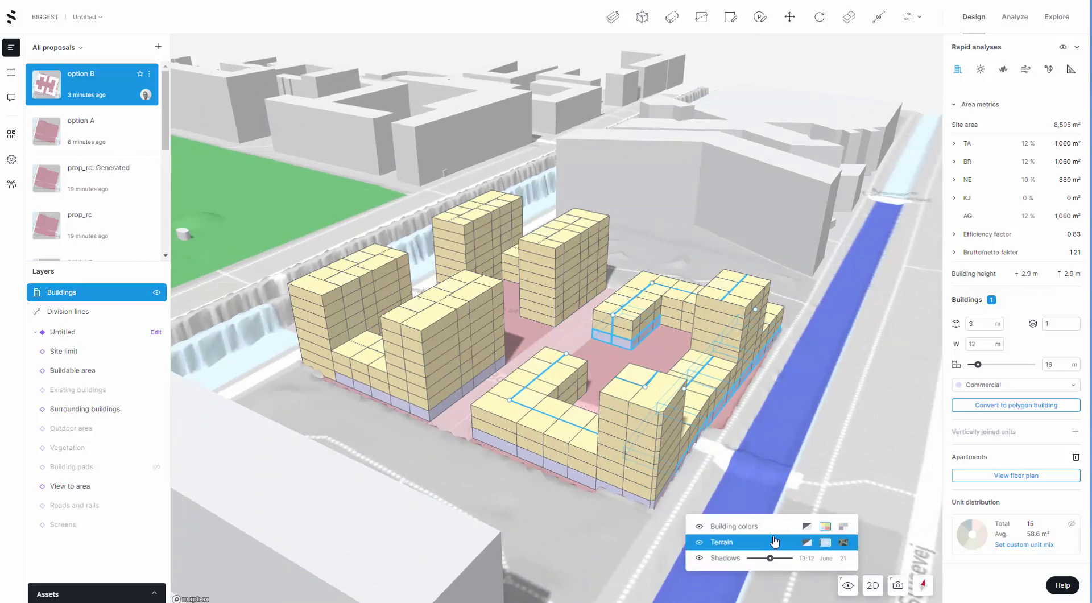
{"action": "left_click", "coordinate": [845, 528]}
{"action": "left_click_drag", "start_coordinate": [770, 557], "coordinate": [777, 562]}
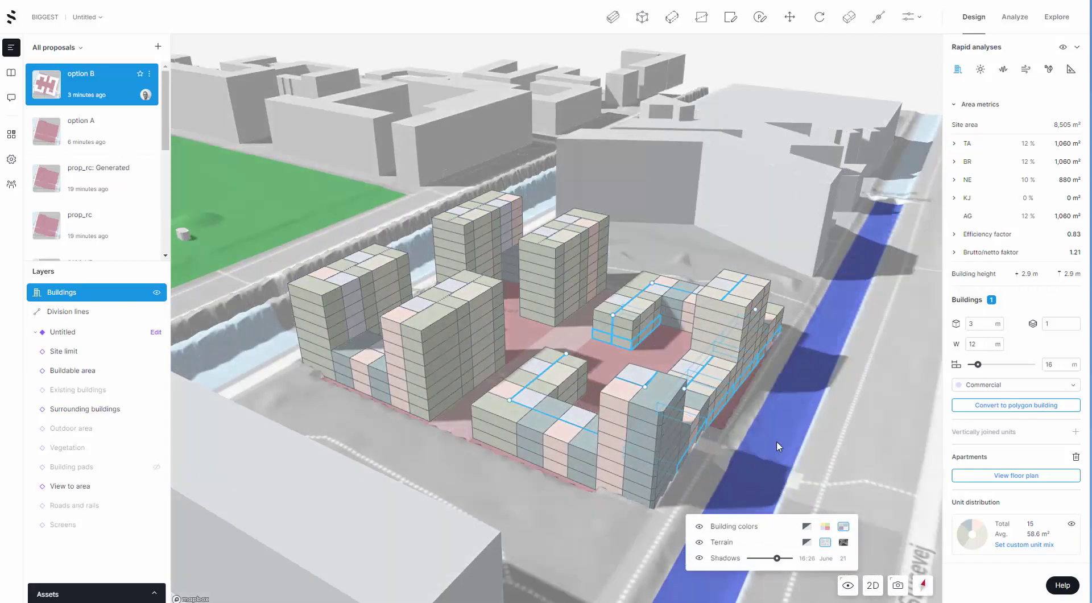
{"action": "left_click", "coordinate": [778, 442]}
{"action": "left_click_drag", "start_coordinate": [775, 391], "coordinate": [789, 391]}
{"action": "right_click_drag", "start_coordinate": [788, 391], "coordinate": [736, 377]}
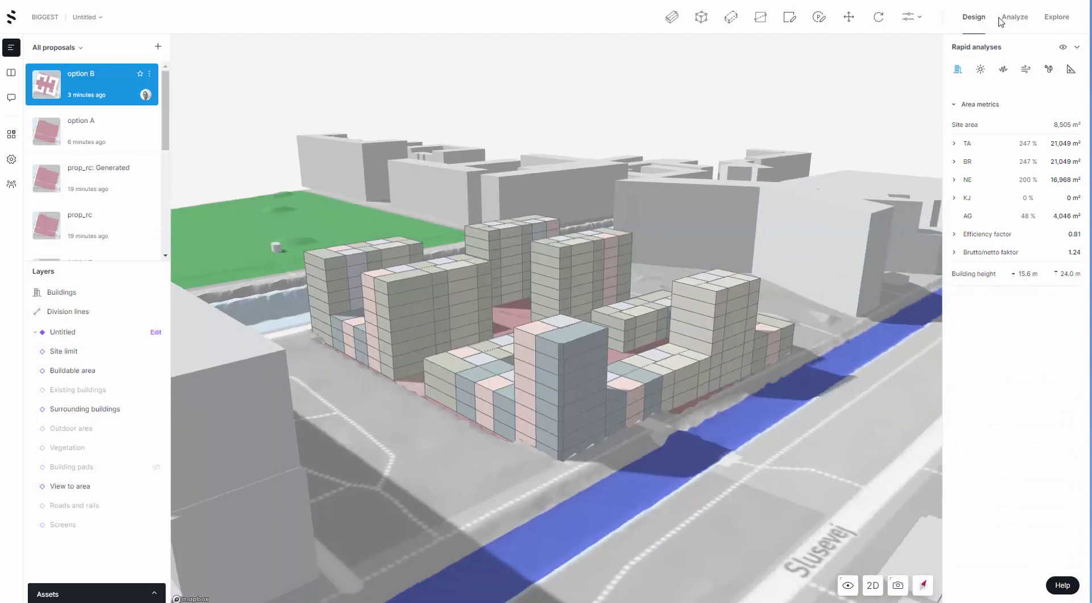
Open the Explore workspace for option B and change the study type to Site study.
{"action": "left_click", "coordinate": [1061, 18]}
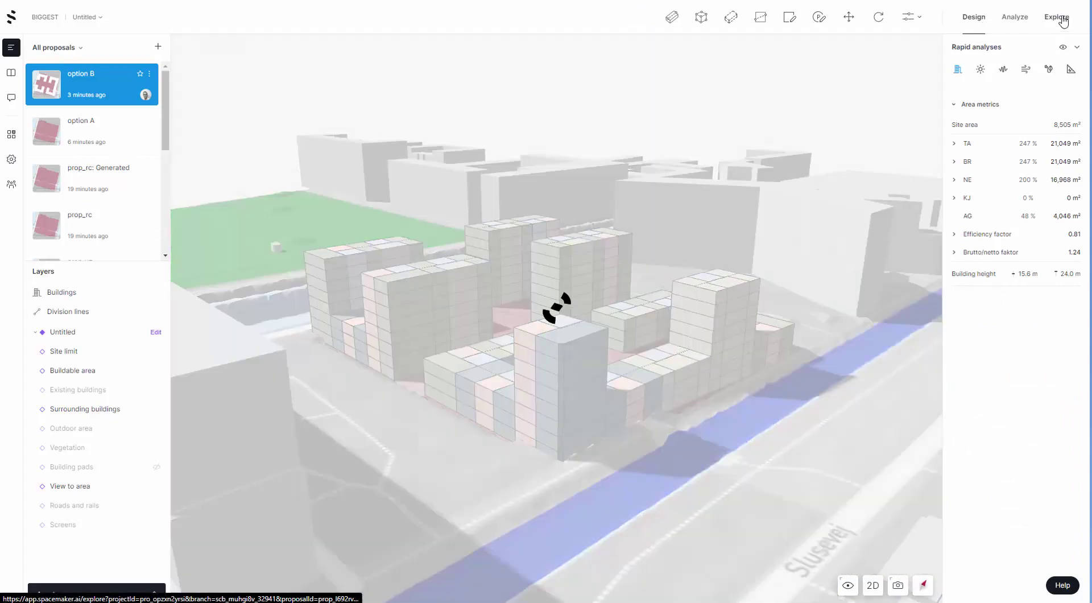
{"action": "left_click", "coordinate": [1056, 18]}
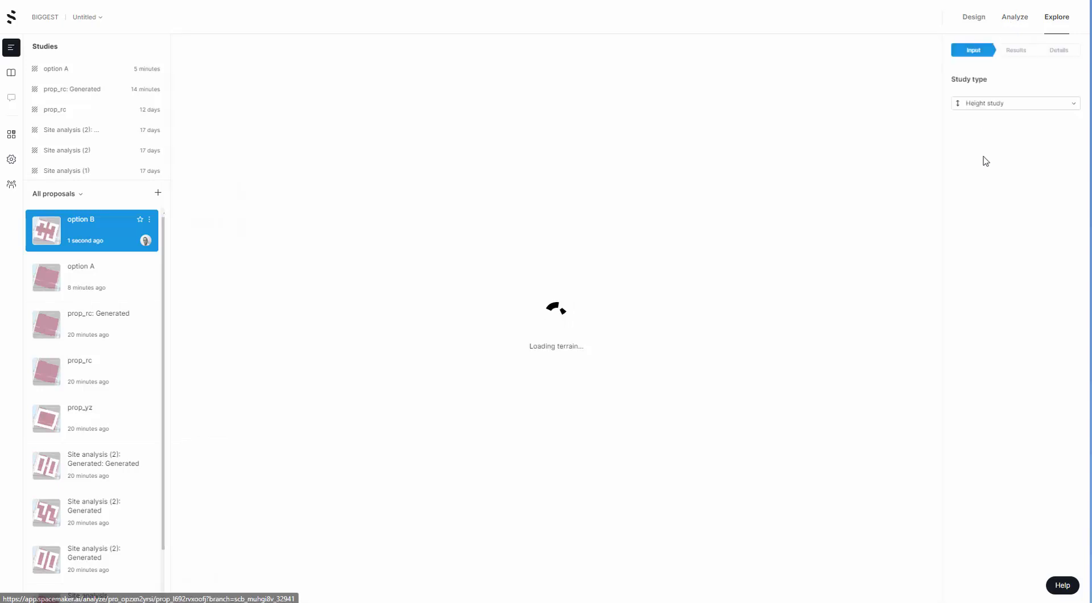
{"action": "left_click", "coordinate": [980, 104]}
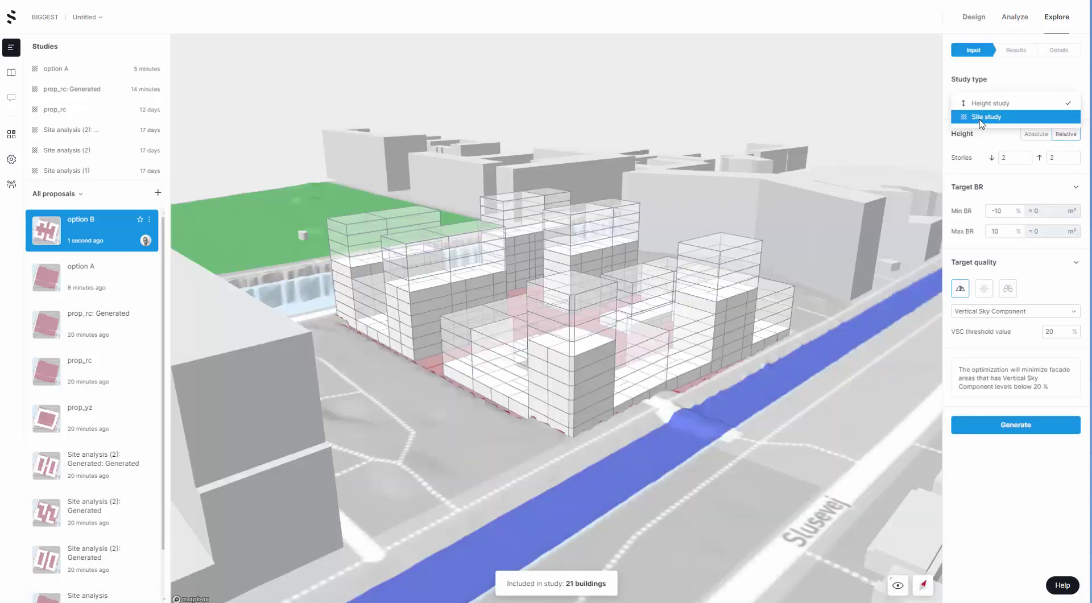
{"action": "left_click", "coordinate": [985, 120]}
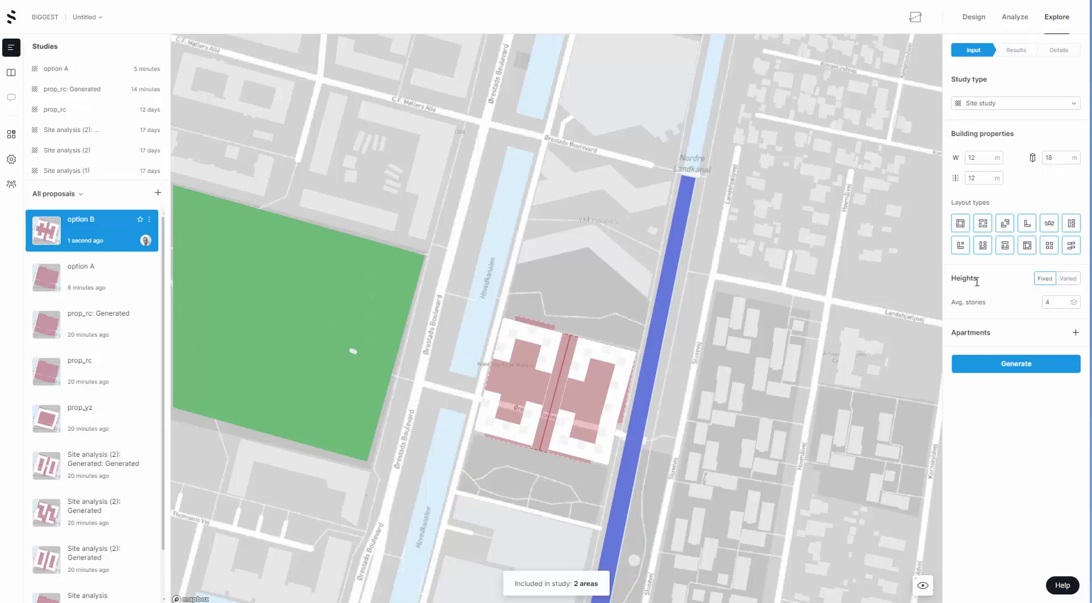
Set the site study's heights to Varied with View as the target quality, and add the Apartments settings.
{"action": "left_click", "coordinate": [1071, 279]}
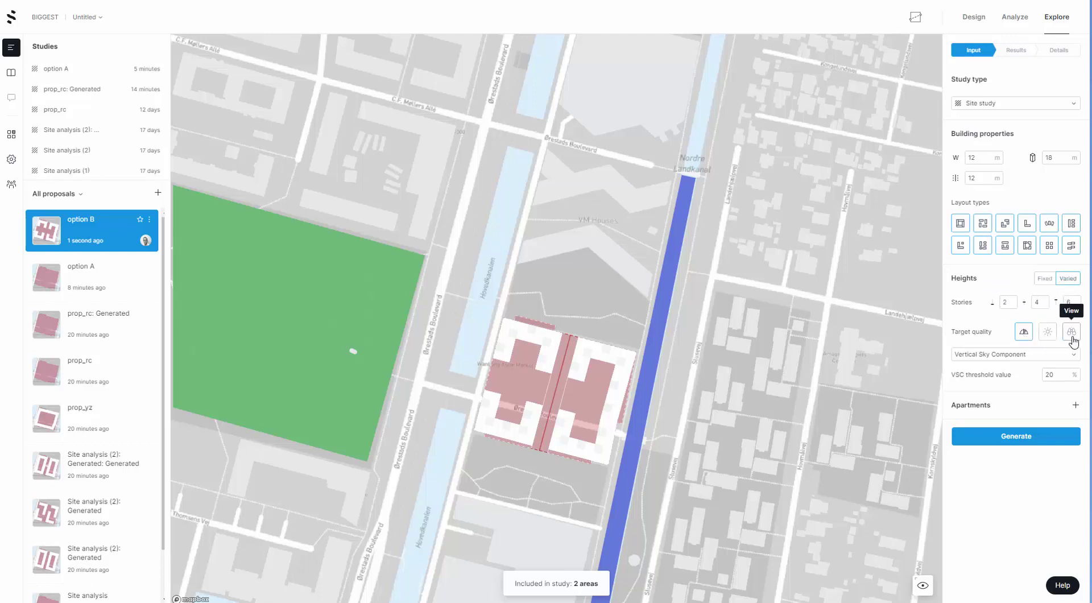
{"action": "left_click", "coordinate": [1071, 333]}
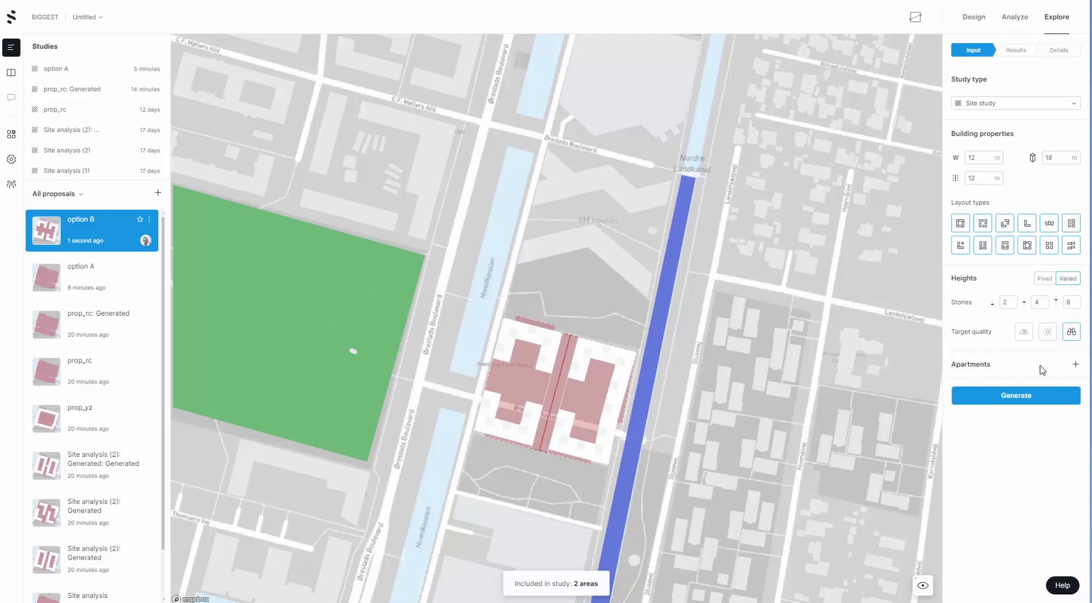
{"action": "left_click", "coordinate": [1076, 364]}
{"action": "left_click", "coordinate": [971, 401]}
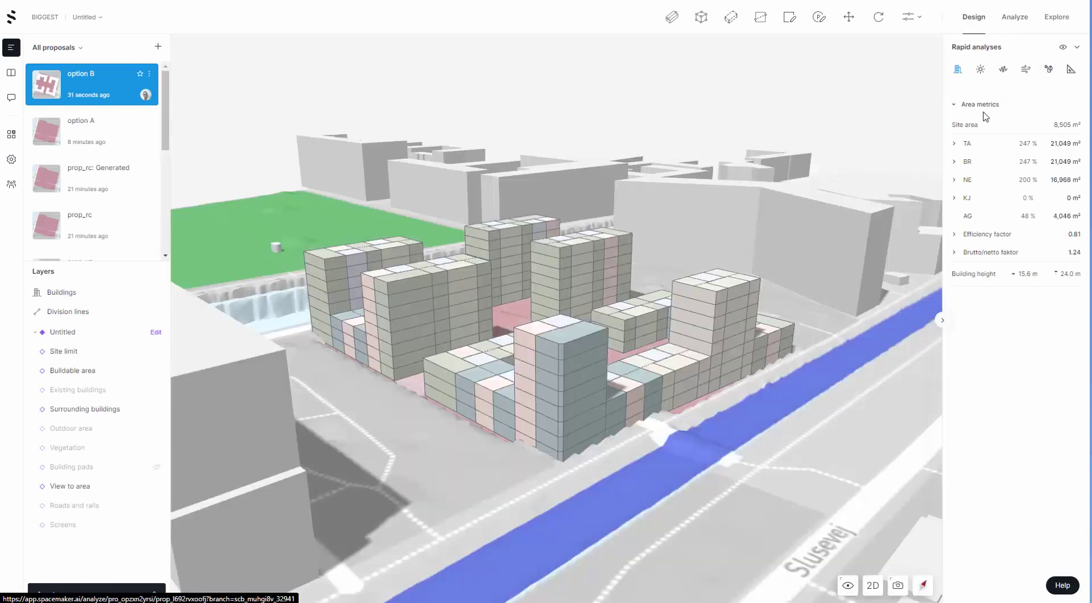
Analyse option B's View to area and inspect two apartments in the inner tower, one mid-height and one on the top floor.
{"action": "left_click", "coordinate": [1008, 23]}
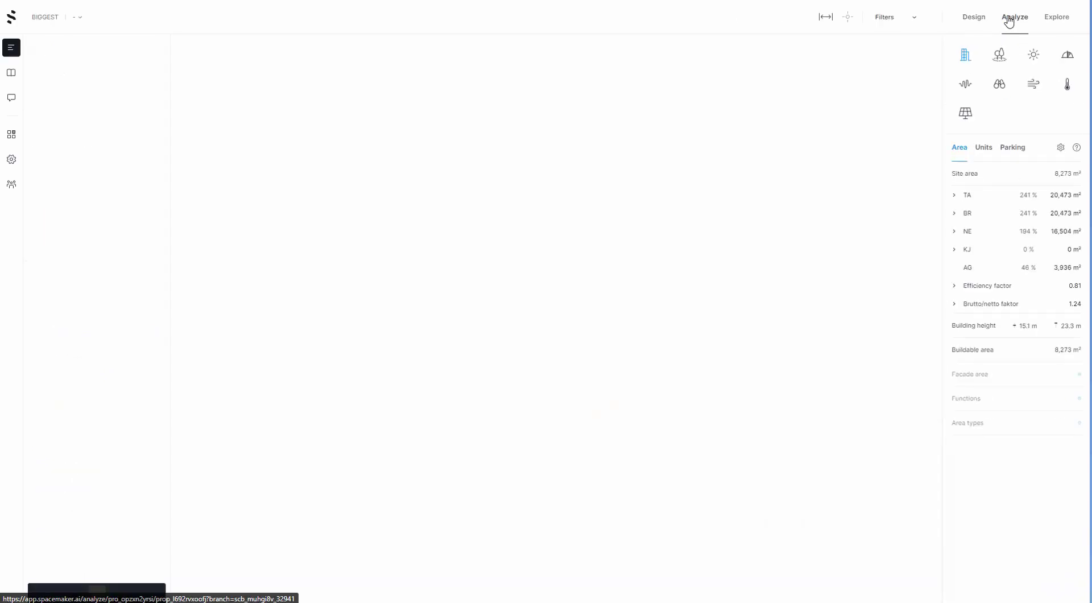
{"action": "left_click", "coordinate": [1000, 91]}
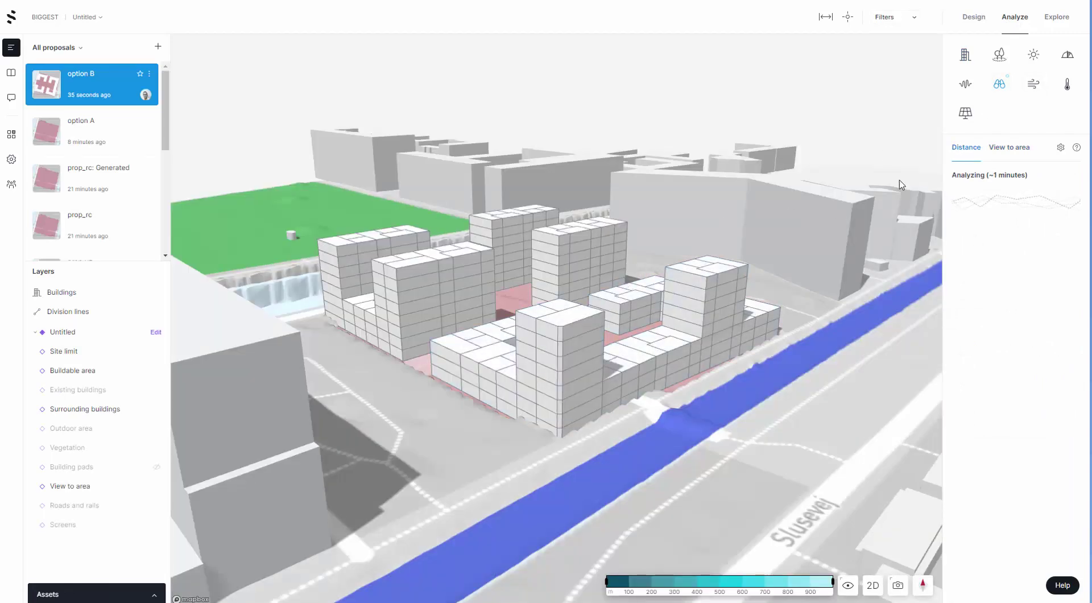
{"action": "left_click", "coordinate": [1009, 149]}
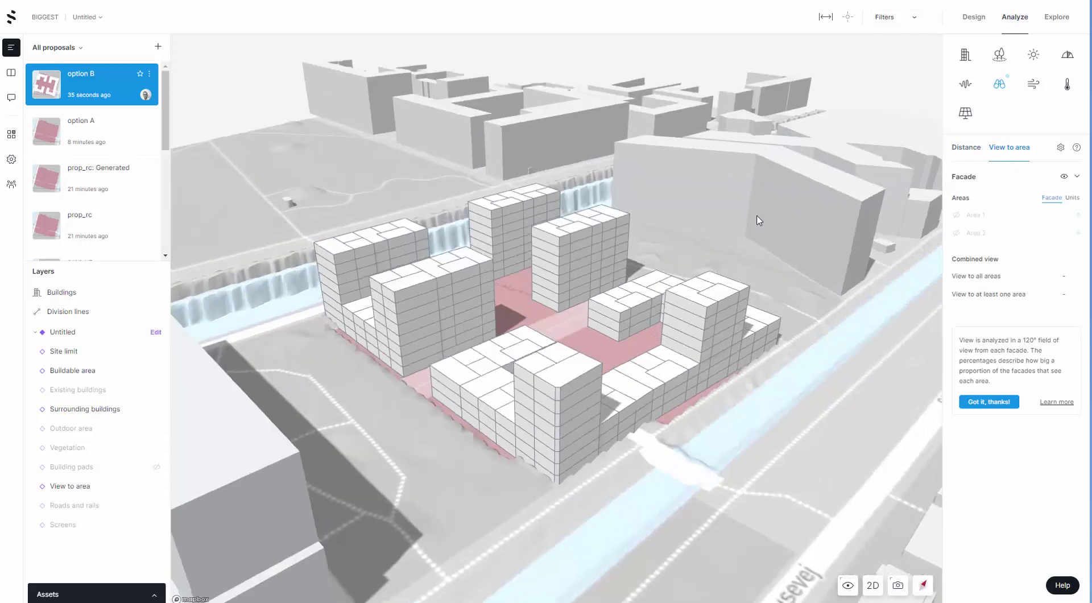
{"action": "scroll", "coordinate": [580, 223], "scroll_direction": "up", "scroll_amount": 2}
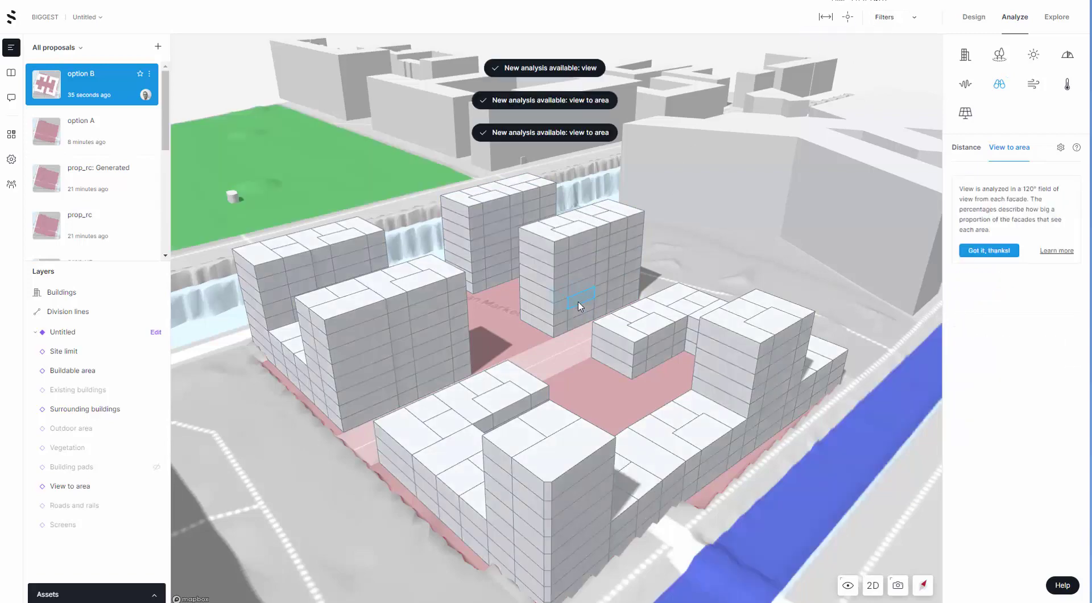
{"action": "left_click", "coordinate": [578, 279]}
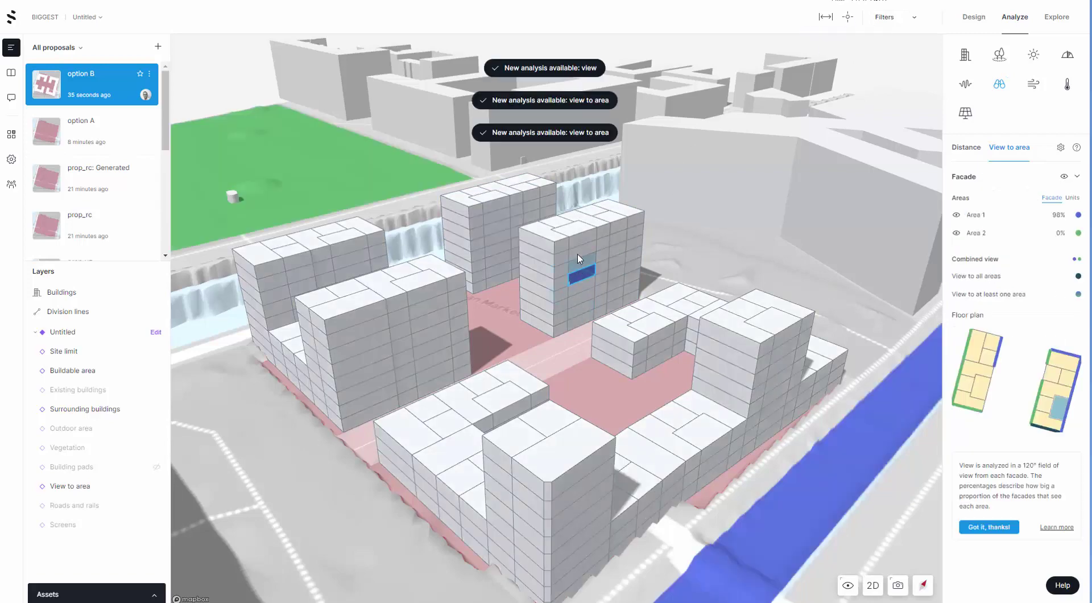
{"action": "left_click", "coordinate": [580, 236]}
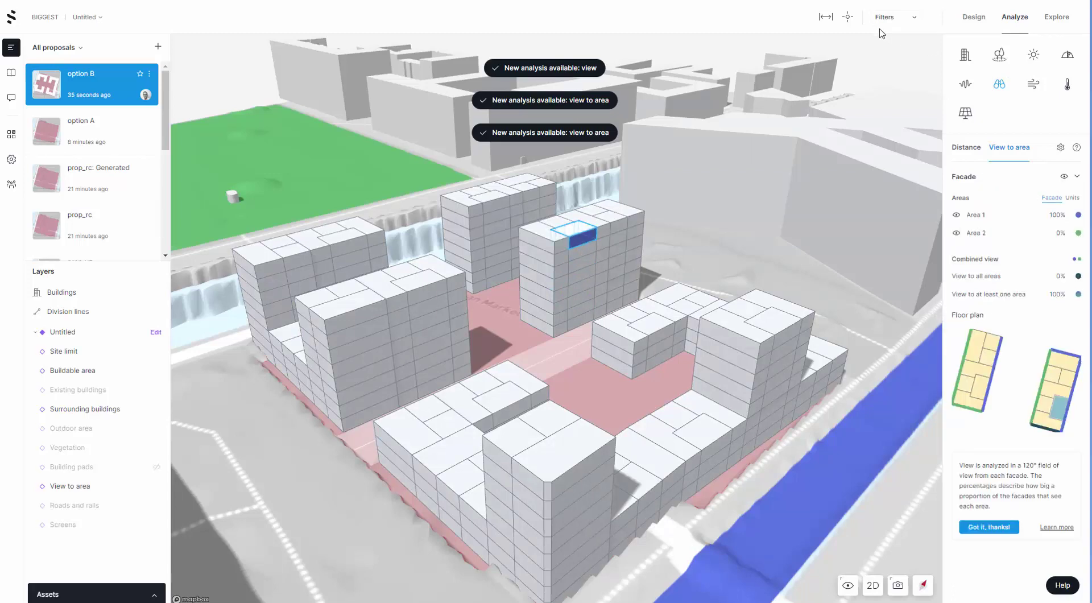
Show sight lines from the facades of the inner tower, the canal-side tower and the corner tower.
{"action": "left_click", "coordinate": [847, 18]}
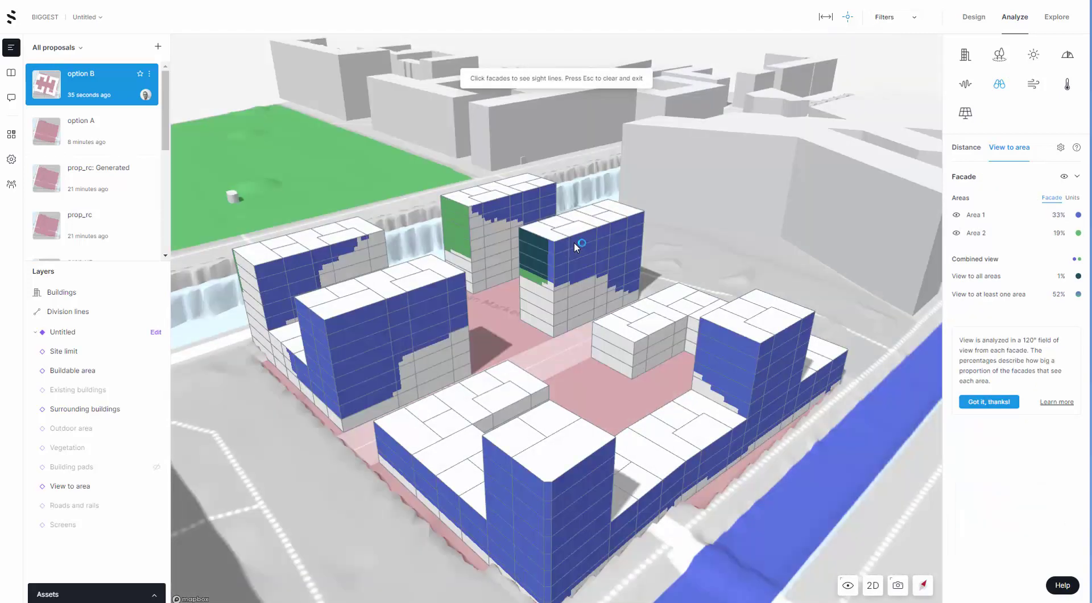
{"action": "left_click", "coordinate": [573, 241]}
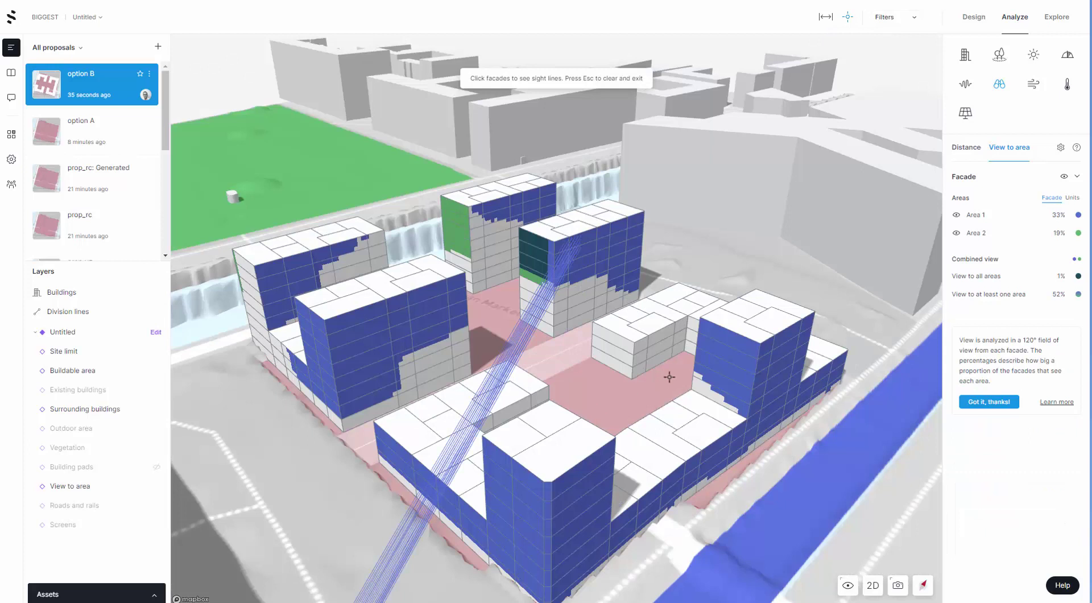
{"action": "left_click", "coordinate": [717, 328]}
{"action": "left_click", "coordinate": [764, 350]}
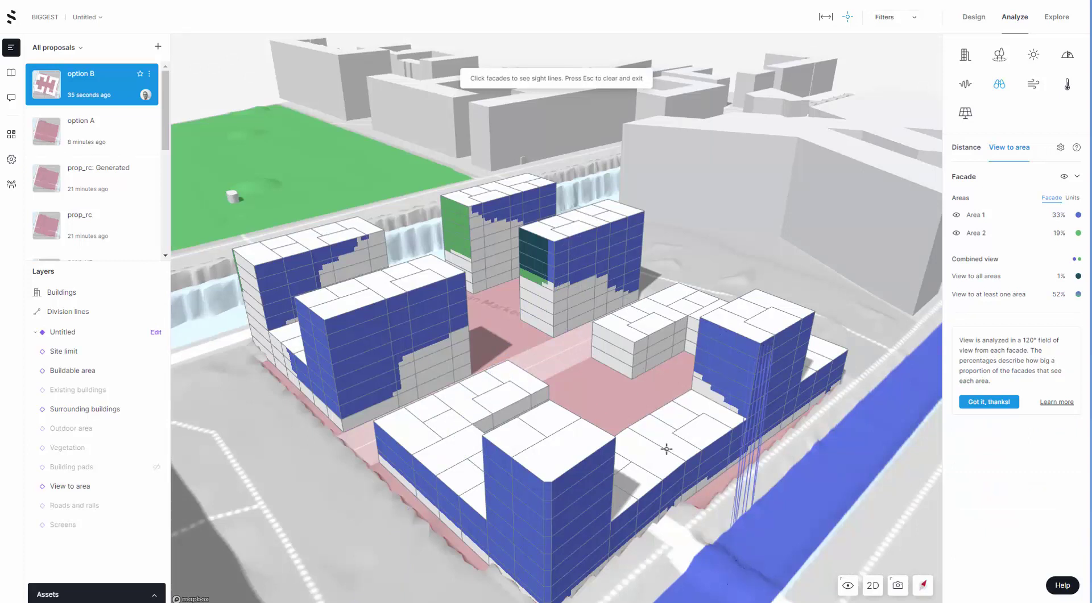
{"action": "left_click", "coordinate": [587, 464]}
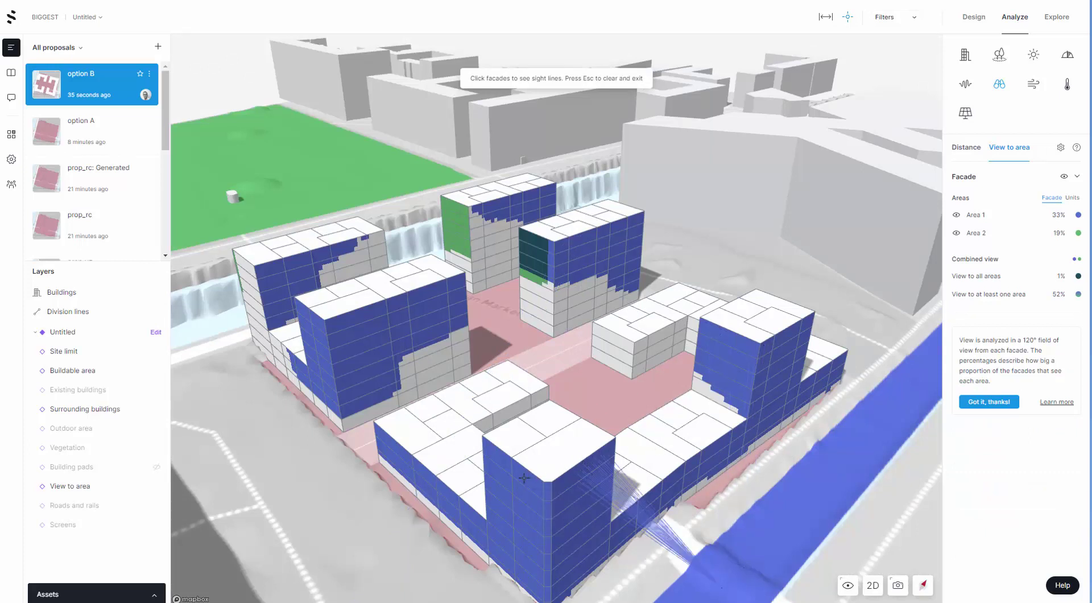